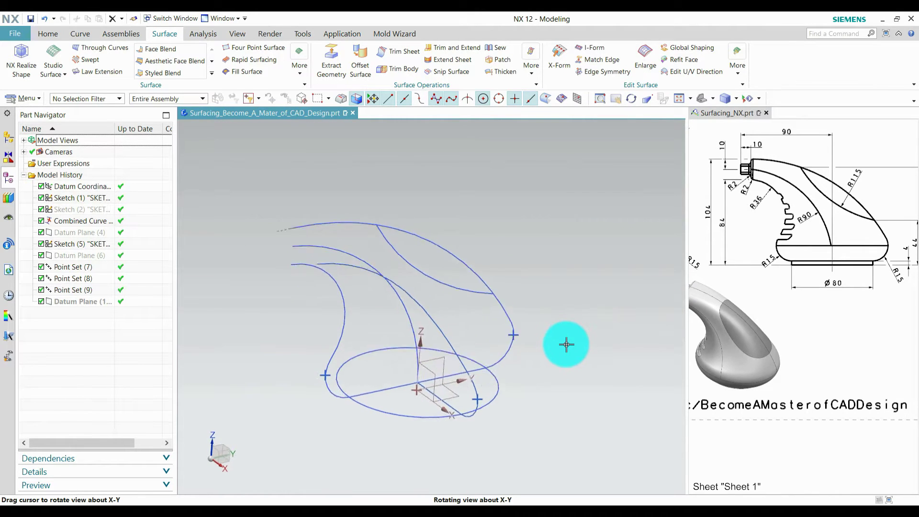
Show Datum Plane (6), the hidden horizontal plane above the base circle.
{"action": "left_click", "coordinate": [81, 257]}
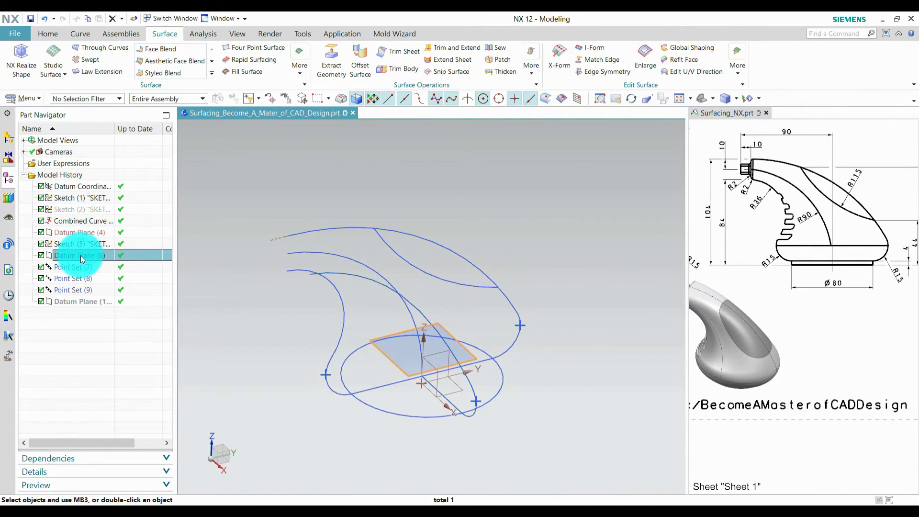
{"action": "right_click", "coordinate": [80, 255]}
{"action": "left_click", "coordinate": [113, 200]}
{"action": "left_click", "coordinate": [261, 250]}
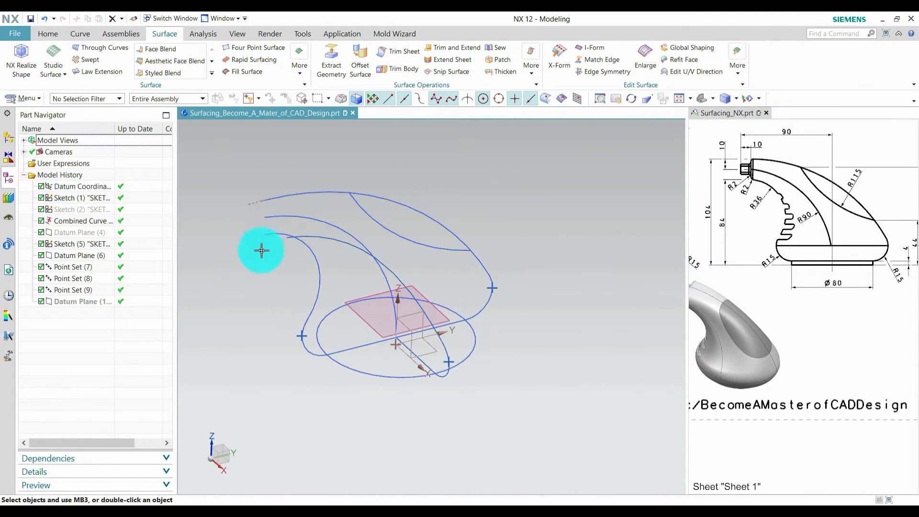
Start a task-environment sketch on Datum Plane (6) with the Y axis as its horizontal reference.
{"action": "left_click", "coordinate": [52, 34]}
{"action": "left_click", "coordinate": [28, 55]}
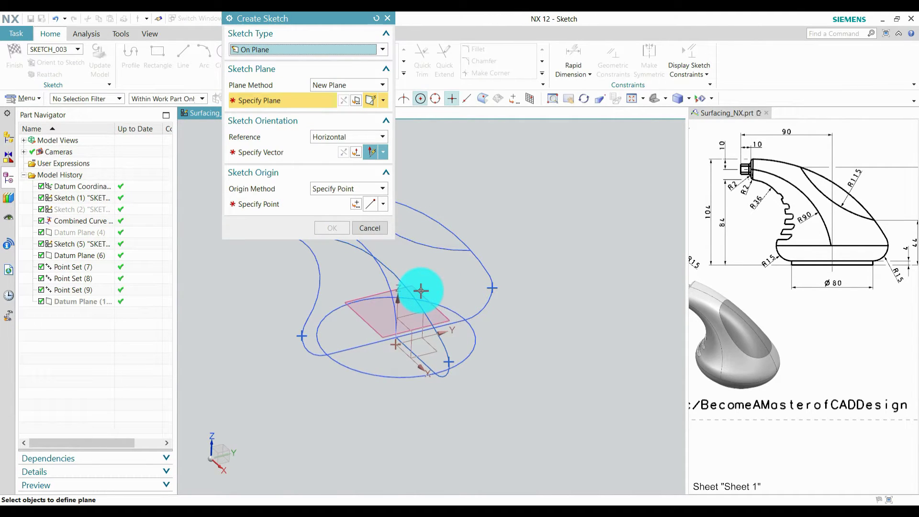
{"action": "left_click", "coordinate": [417, 293]}
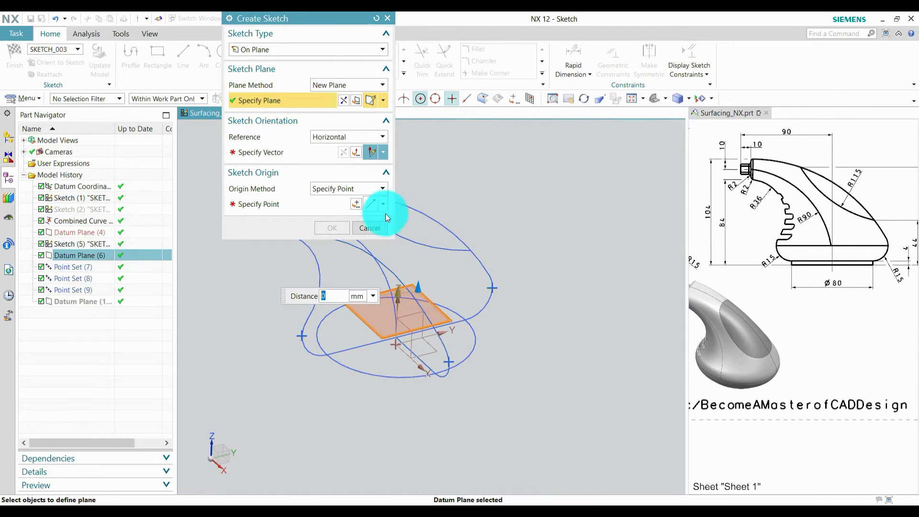
{"action": "left_click", "coordinate": [279, 154]}
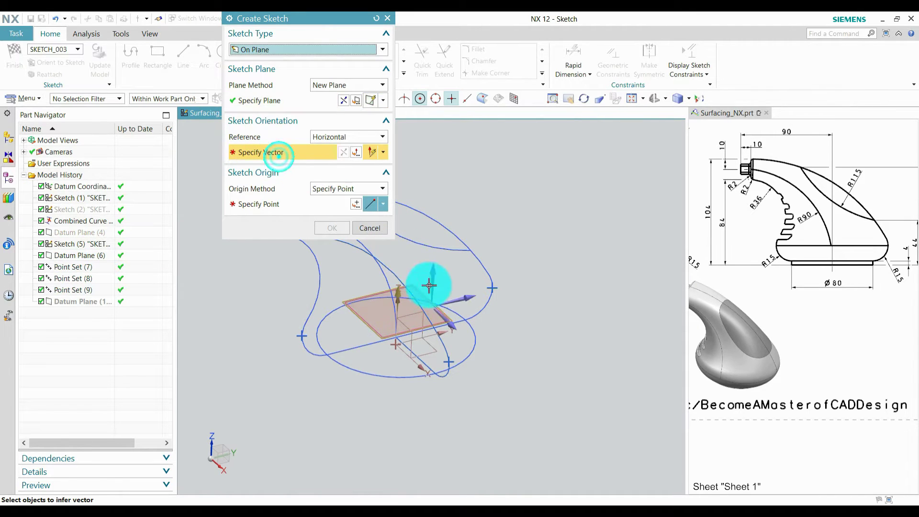
{"action": "left_click", "coordinate": [464, 299]}
Set the sketch origin with an inferred point at X 0, Y 0, Z 0 and enter the sketch.
{"action": "left_click", "coordinate": [352, 189]}
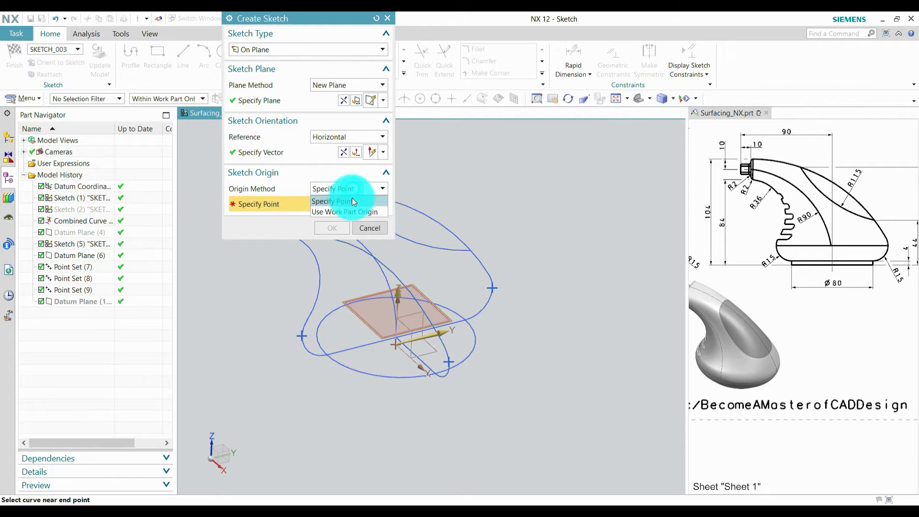
{"action": "left_click", "coordinate": [335, 201]}
{"action": "left_click", "coordinate": [355, 204]}
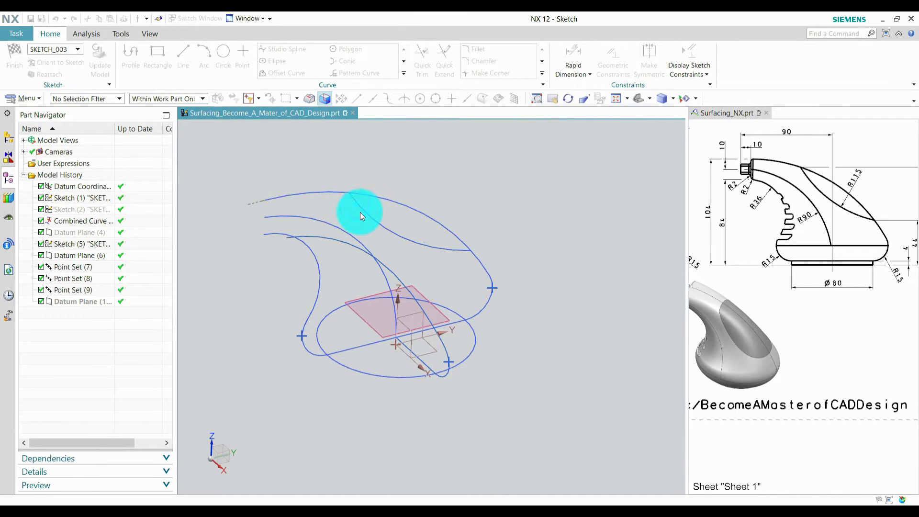
{"action": "left_click", "coordinate": [277, 49]}
{"action": "left_click", "coordinate": [259, 57]}
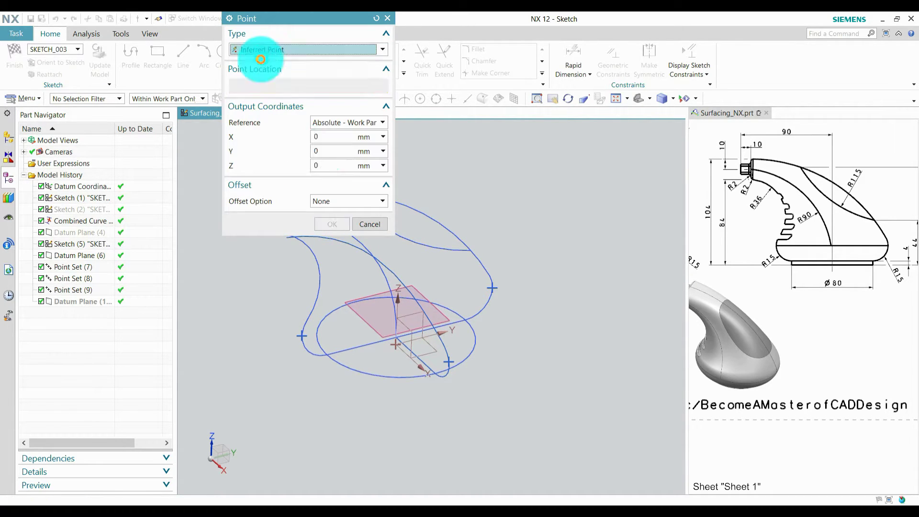
{"action": "left_click", "coordinate": [333, 223]}
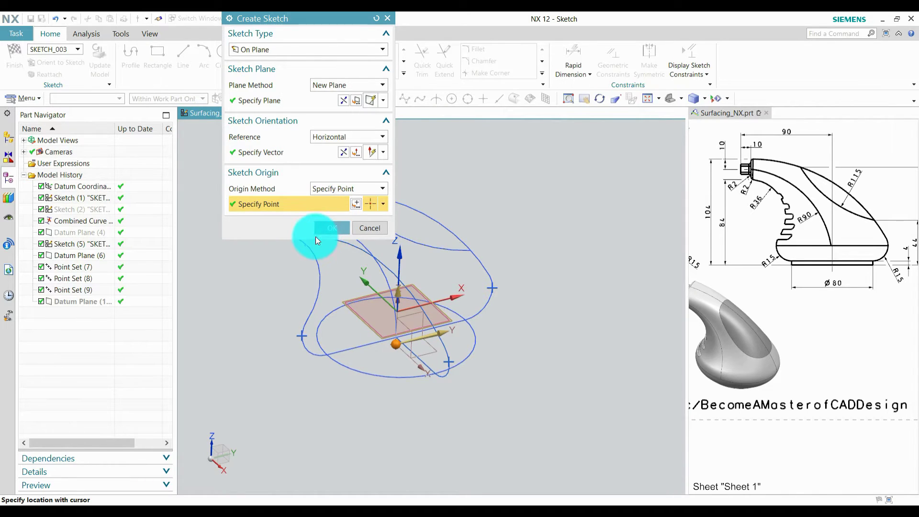
{"action": "left_click", "coordinate": [329, 227]}
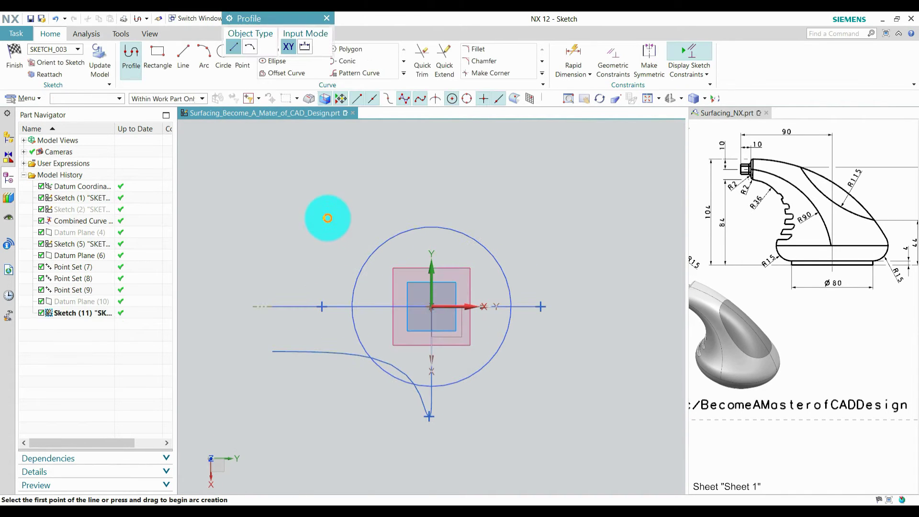
Draw a three-point circle through the three point-set points, snapping only to existing points, and finish the sketch.
{"action": "left_click_drag", "start_coordinate": [263, 17], "coordinate": [428, 39]}
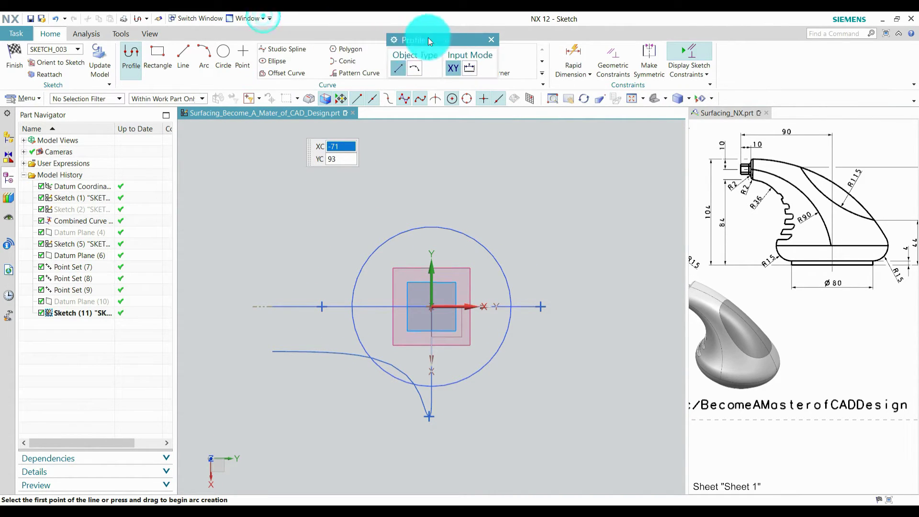
{"action": "left_click", "coordinate": [226, 61]}
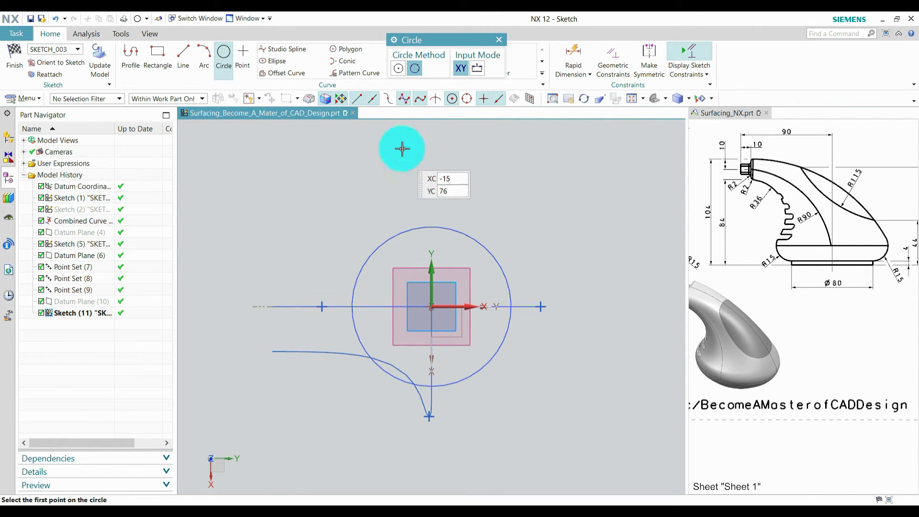
{"action": "mouse_move", "coordinate": [525, 230]}
{"action": "middle_mouse_down"}
{"action": "mouse_move", "coordinate": [537, 195]}
{"action": "mouse_move", "coordinate": [533, 206]}
{"action": "mouse_move", "coordinate": [427, 214]}
{"action": "mouse_move", "coordinate": [447, 375]}
{"action": "mouse_move", "coordinate": [412, 345]}
{"action": "middle_mouse_up"}
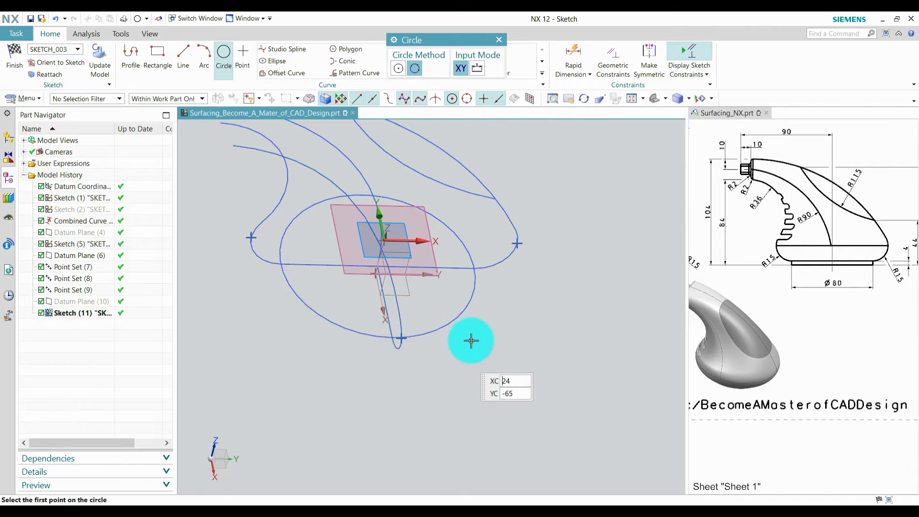
{"action": "middle_click_drag", "start_coordinate": [471, 340], "coordinate": [482, 325]}
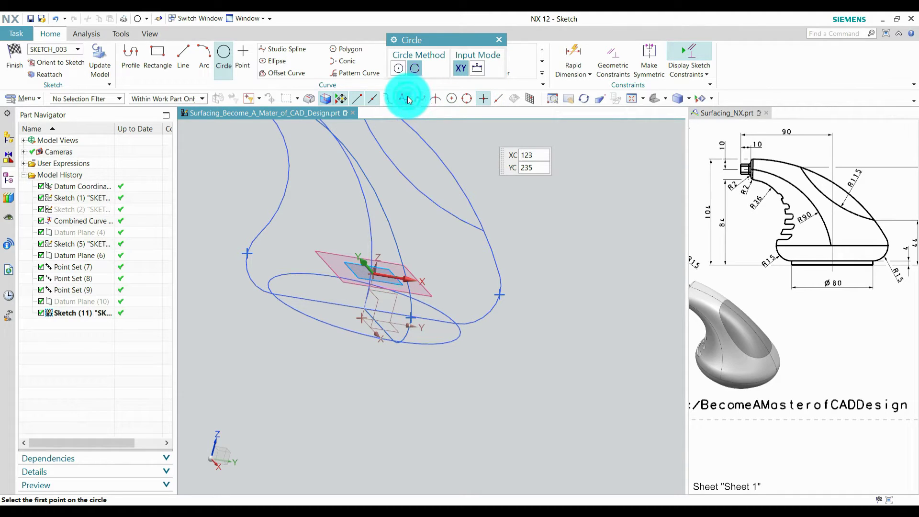
{"action": "left_click", "coordinate": [484, 98]}
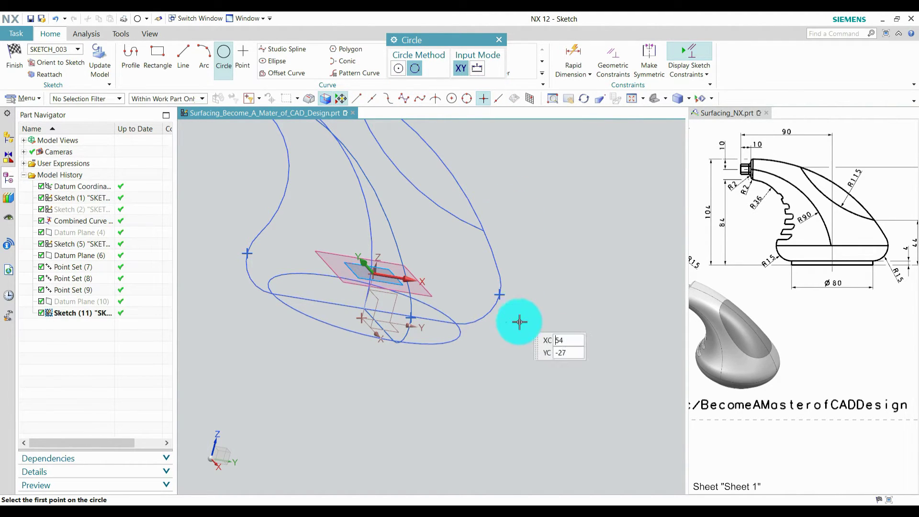
{"action": "scroll", "coordinate": [501, 294], "scroll_direction": "up", "scroll_amount": 2}
{"action": "left_click", "coordinate": [501, 293]}
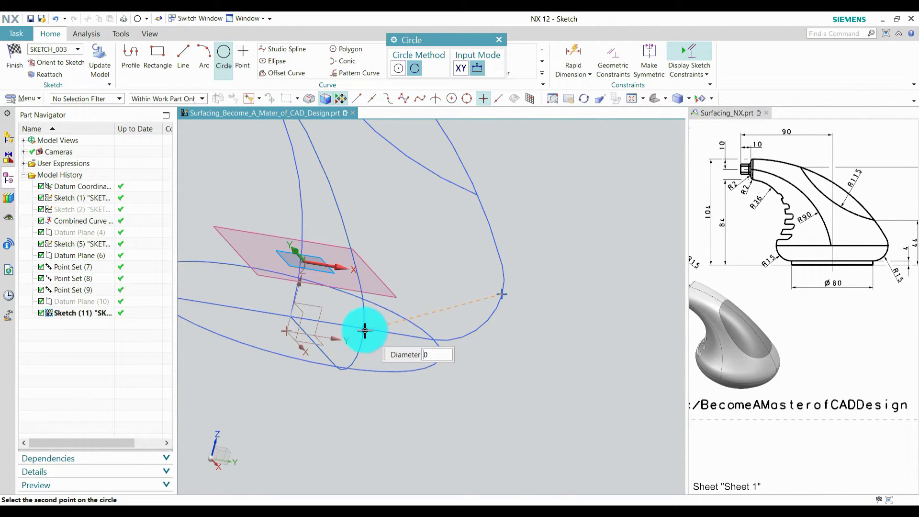
{"action": "scroll", "coordinate": [435, 349], "scroll_direction": "down", "scroll_amount": 3}
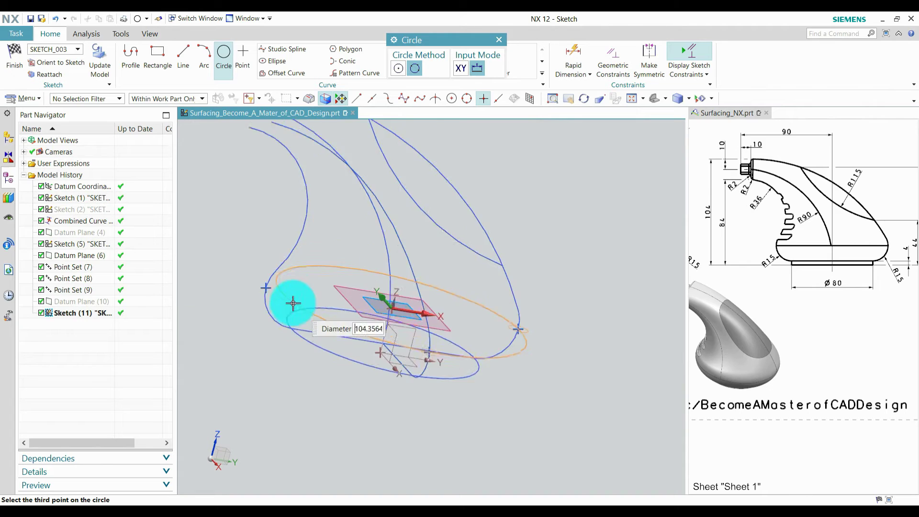
{"action": "scroll", "coordinate": [287, 299], "scroll_direction": "up", "scroll_amount": 3}
{"action": "left_click", "coordinate": [252, 281]}
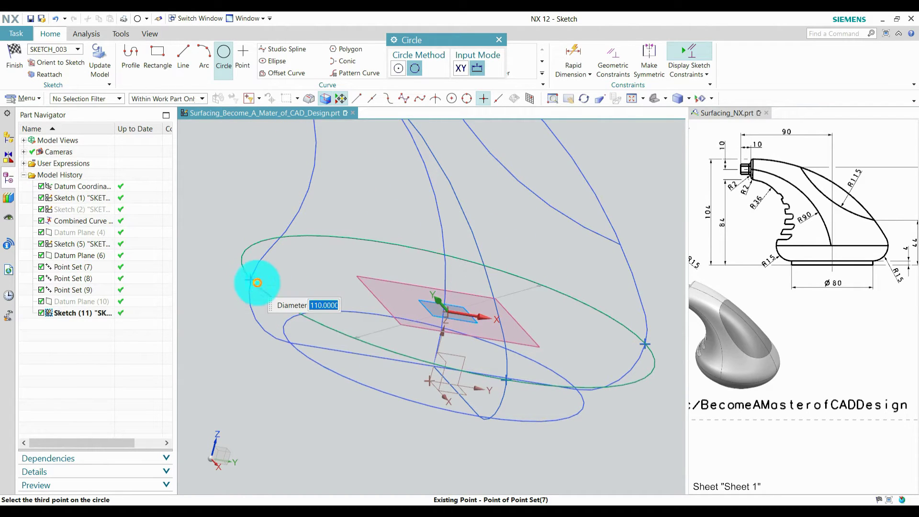
{"action": "left_click", "coordinate": [497, 42]}
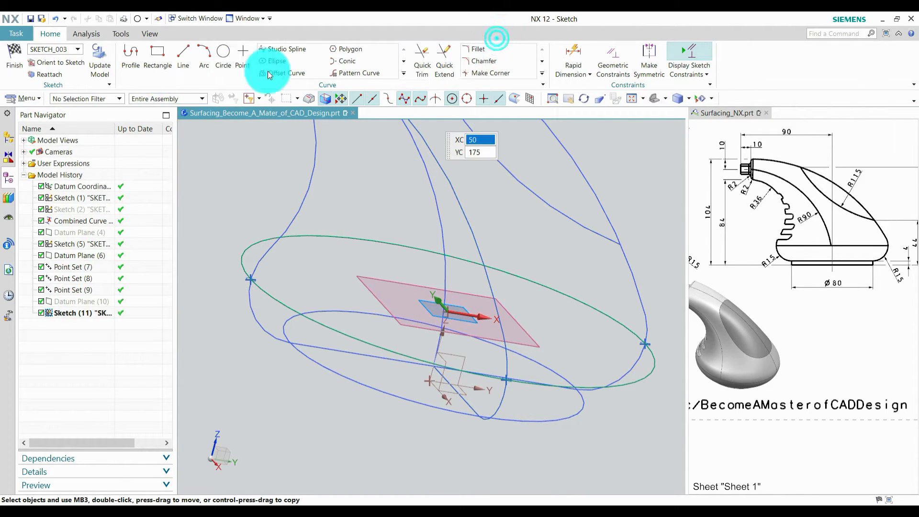
{"action": "left_click", "coordinate": [16, 65]}
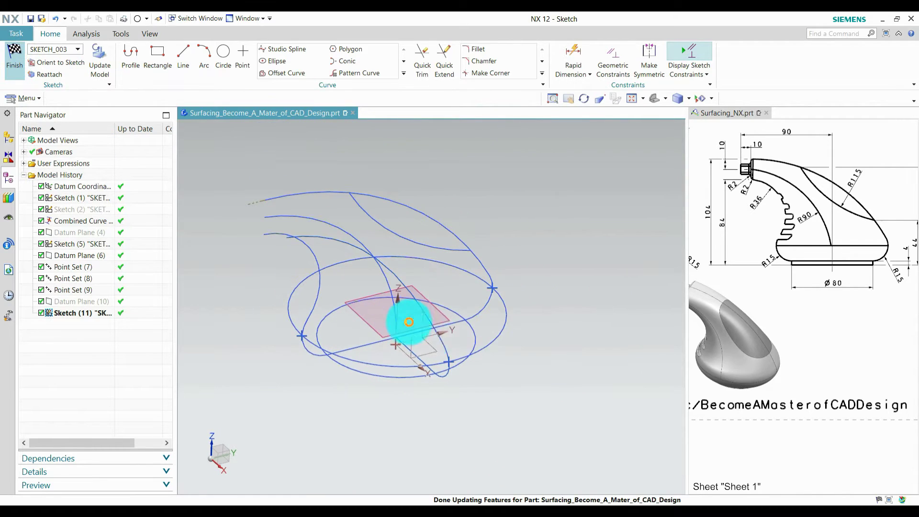
Show Datum Plane (10), the hidden vertical plane at the narrow end of the guide curves.
{"action": "middle_click_drag", "start_coordinate": [528, 387], "coordinate": [531, 383]}
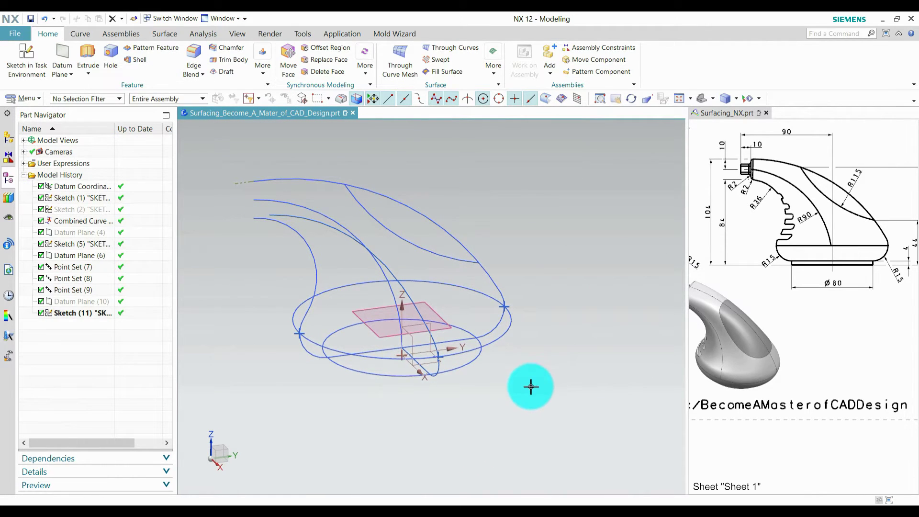
{"action": "right_click", "coordinate": [81, 300]}
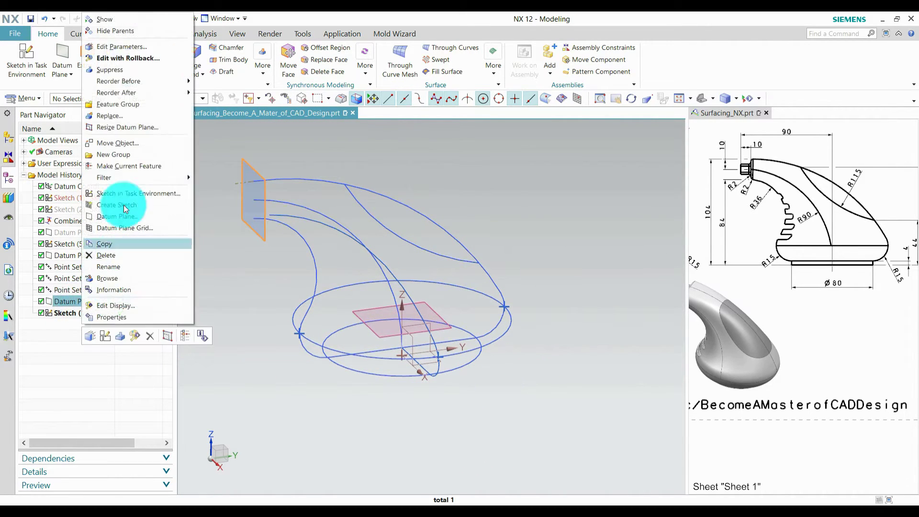
{"action": "left_click", "coordinate": [123, 21]}
{"action": "middle_click_drag", "start_coordinate": [353, 267], "coordinate": [355, 277]}
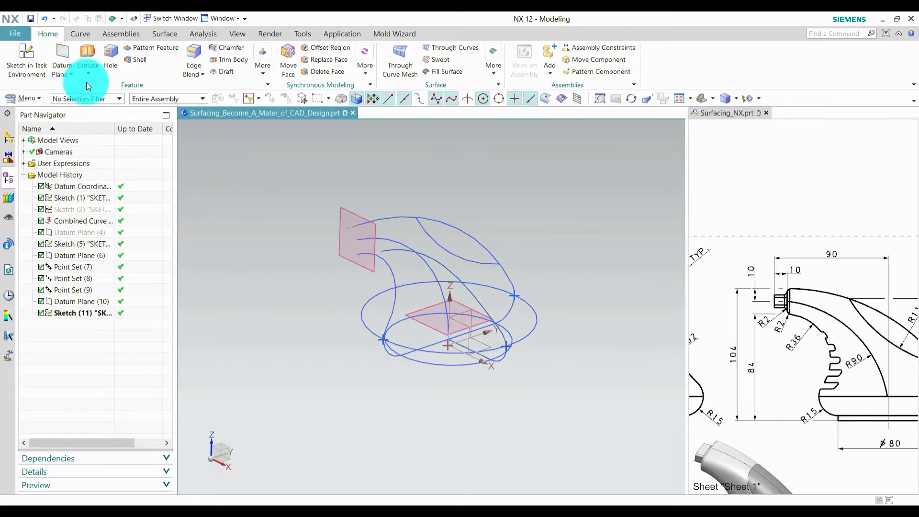
Start a task-environment sketch on Datum Plane (10) with the X axis as its horizontal reference.
{"action": "left_click", "coordinate": [26, 57]}
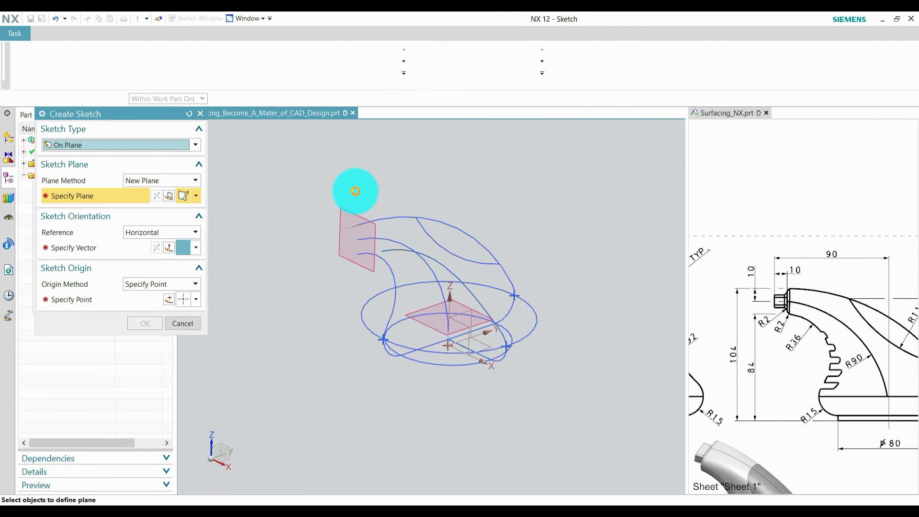
{"action": "left_click", "coordinate": [347, 210]}
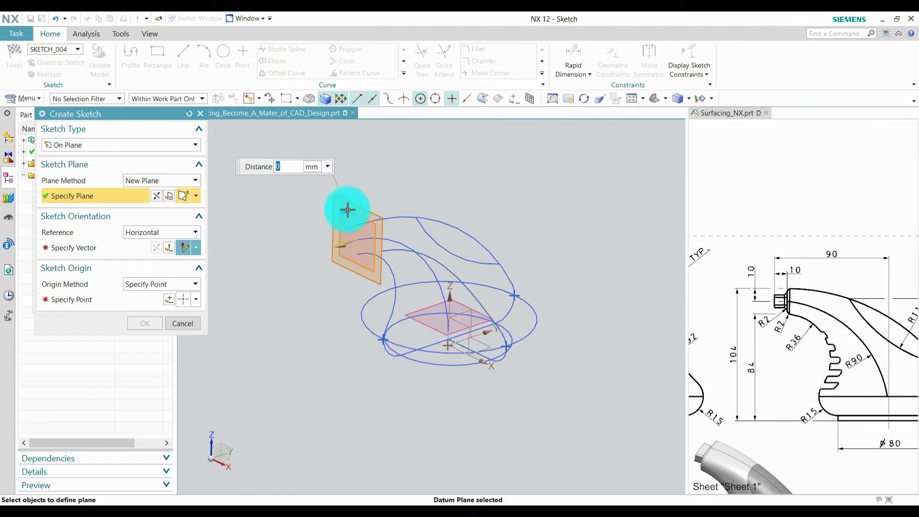
{"action": "left_click", "coordinate": [98, 252]}
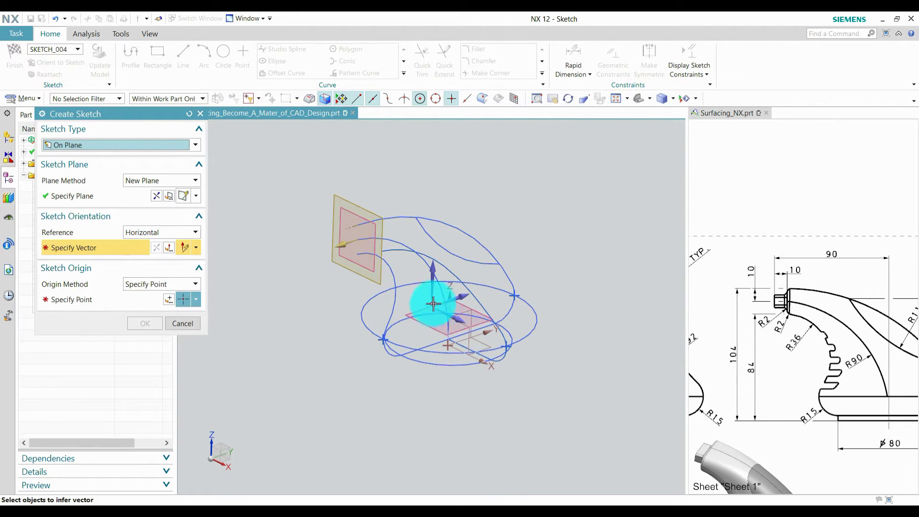
Place the sketch origin at the middle guide curve's end using an inferred point, and enter the sketch.
{"action": "left_click", "coordinate": [172, 286]}
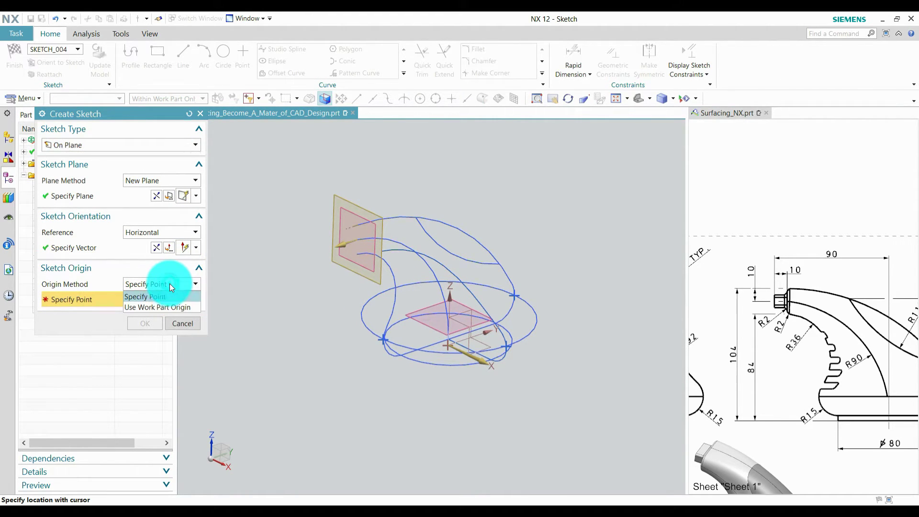
{"action": "left_click", "coordinate": [167, 298]}
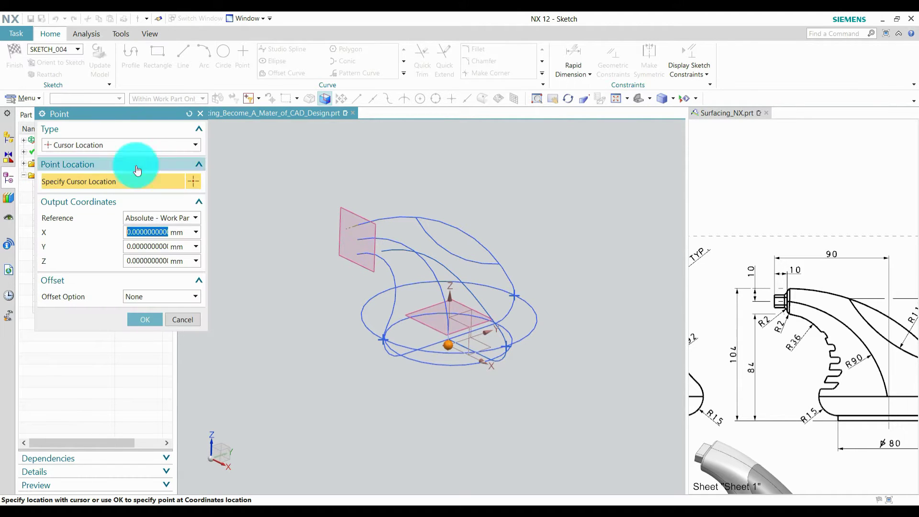
{"action": "left_click", "coordinate": [82, 145]}
{"action": "left_click", "coordinate": [72, 155]}
{"action": "scroll", "coordinate": [327, 230], "scroll_direction": "up", "scroll_amount": 2}
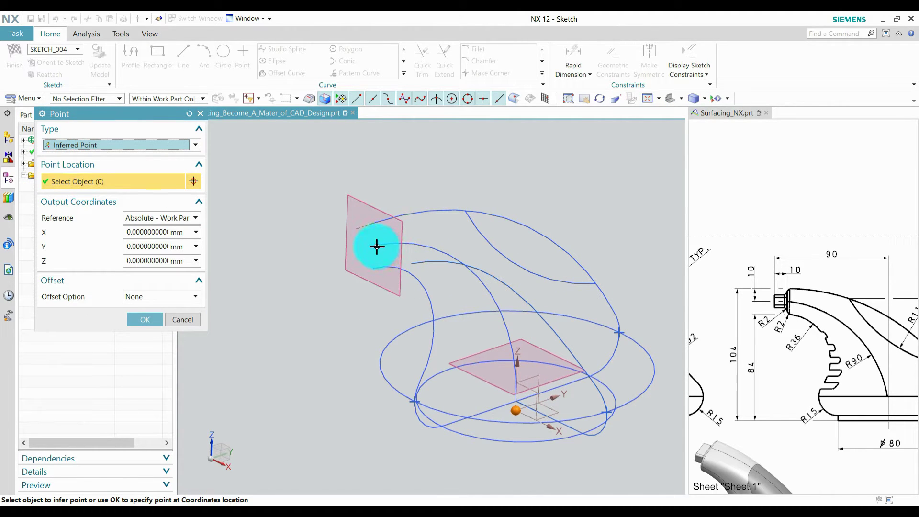
{"action": "left_click", "coordinate": [375, 246]}
{"action": "left_click", "coordinate": [144, 319]}
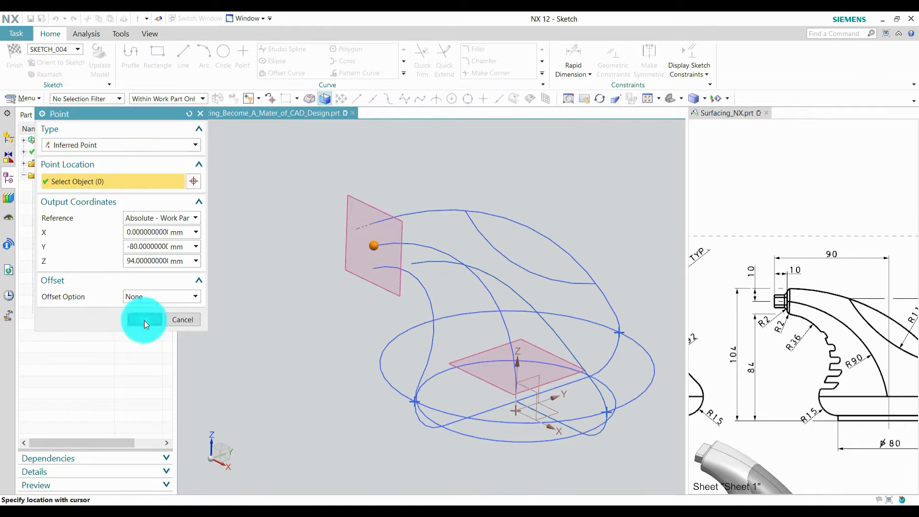
{"action": "left_click", "coordinate": [148, 323]}
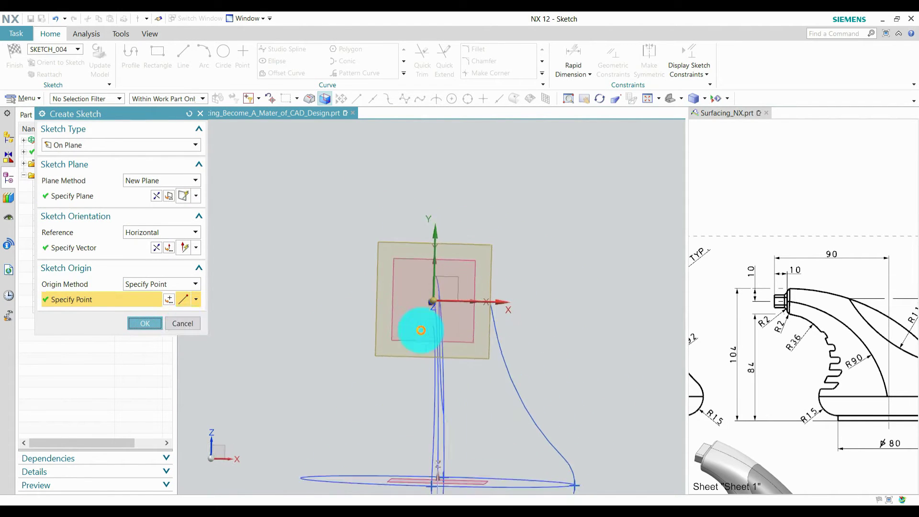
Sketch a horizontal line about 19 mm long starting at the end point of the uppermost guide curve.
{"action": "mouse_move", "coordinate": [480, 258]}
{"action": "middle_mouse_down"}
{"action": "mouse_move", "coordinate": [499, 257]}
{"action": "mouse_move", "coordinate": [576, 359]}
{"action": "middle_mouse_up"}
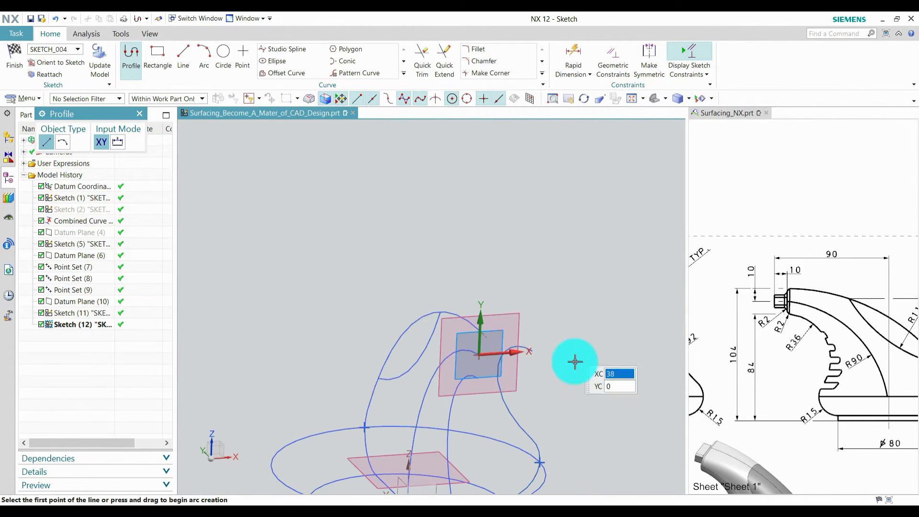
{"action": "scroll", "coordinate": [543, 417], "scroll_direction": "up", "scroll_amount": 3}
{"action": "left_click", "coordinate": [128, 53]}
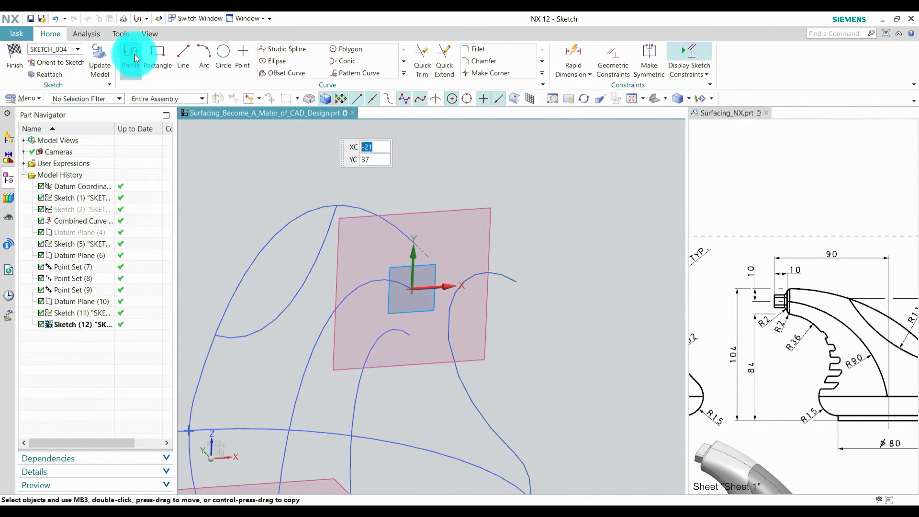
{"action": "left_click", "coordinate": [131, 57]}
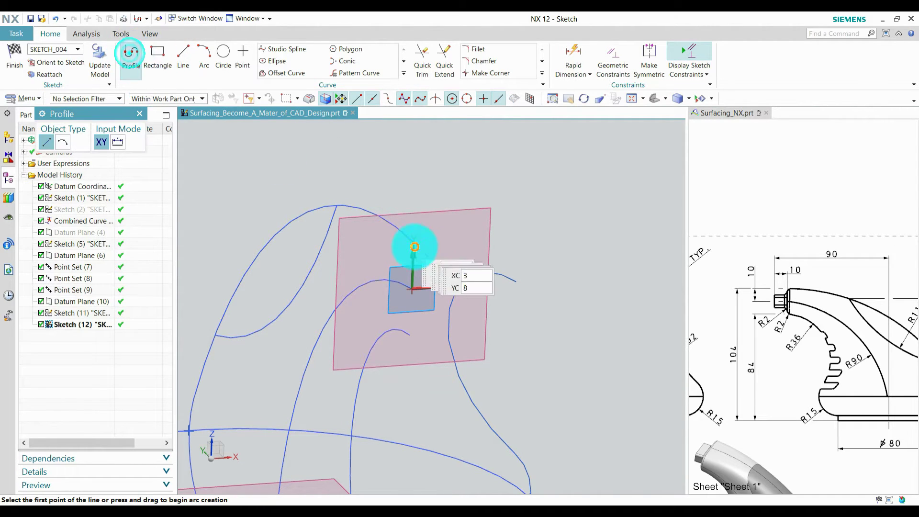
{"action": "scroll", "coordinate": [411, 239], "scroll_direction": "up", "scroll_amount": 3}
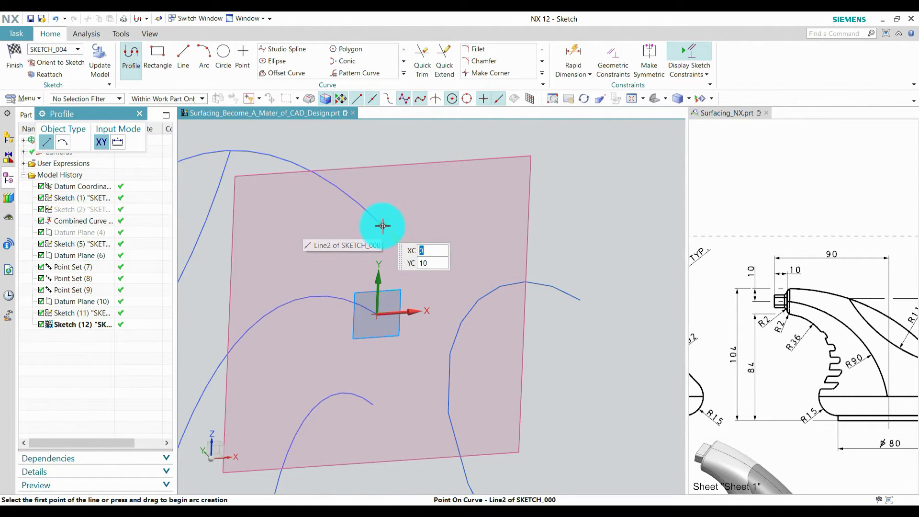
{"action": "scroll", "coordinate": [382, 227], "scroll_direction": "up", "scroll_amount": 2}
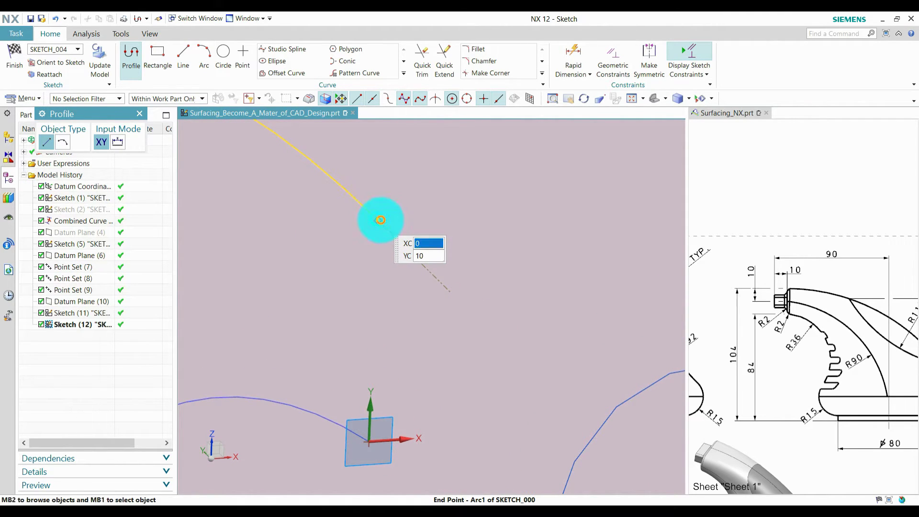
{"action": "left_click", "coordinate": [377, 220]}
{"action": "left_click", "coordinate": [437, 230]}
{"action": "scroll", "coordinate": [410, 236], "scroll_direction": "down", "scroll_amount": 2}
{"action": "scroll", "coordinate": [410, 236], "scroll_direction": "down", "scroll_amount": 1}
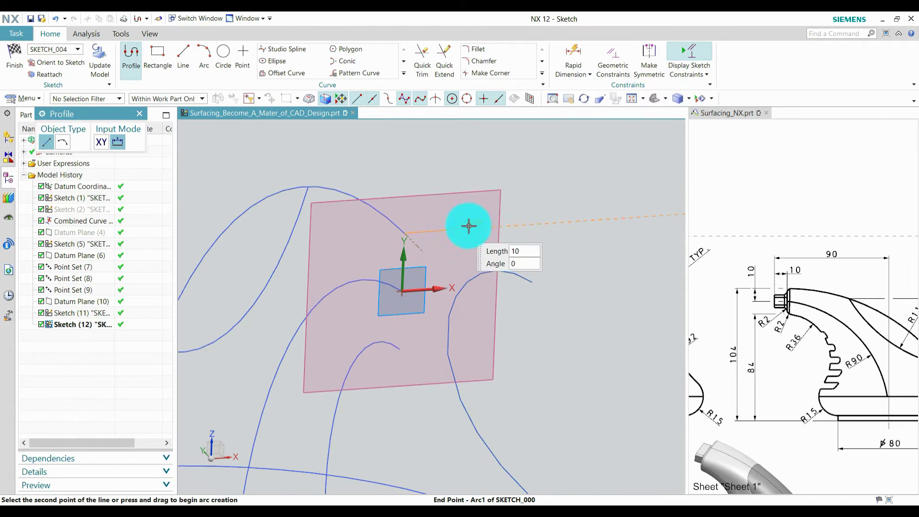
{"action": "left_click", "coordinate": [523, 229]}
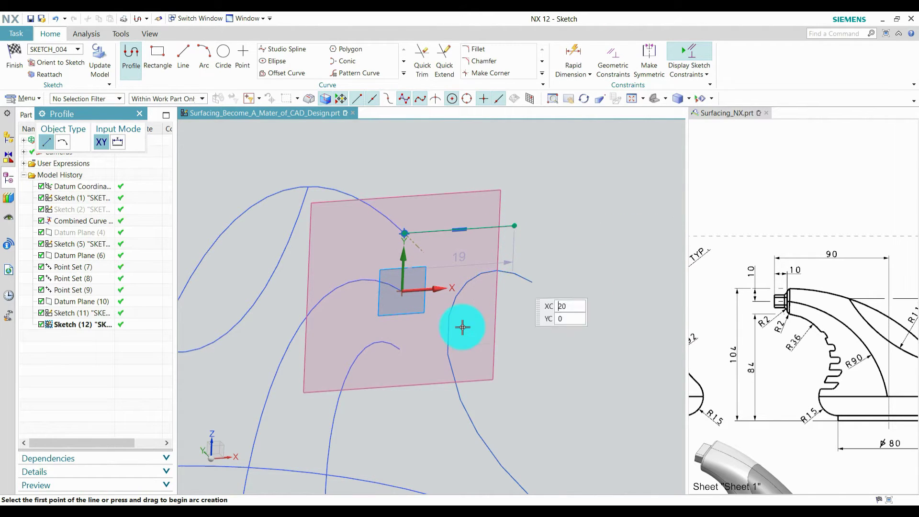
Sketch a second horizontal line about 22 mm long starting at the lower guide curve's end point.
{"action": "left_click", "coordinate": [400, 349]}
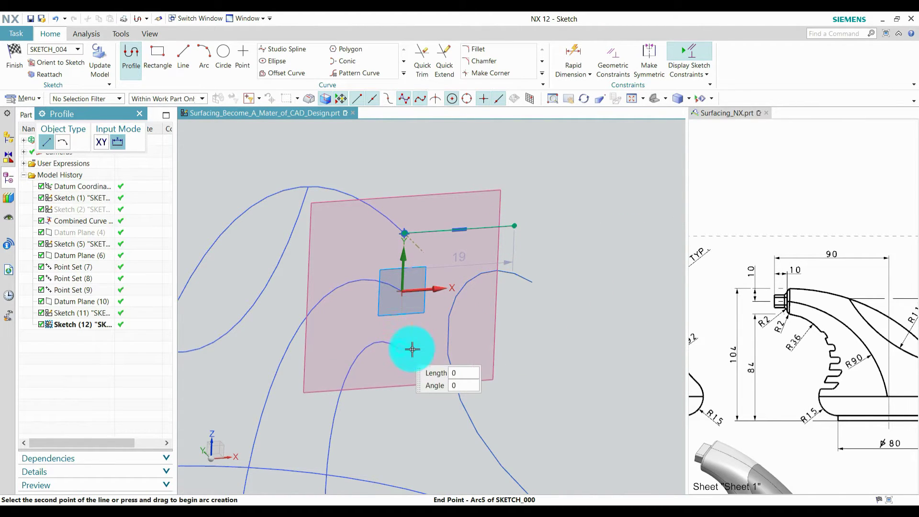
{"action": "left_click", "coordinate": [529, 339]}
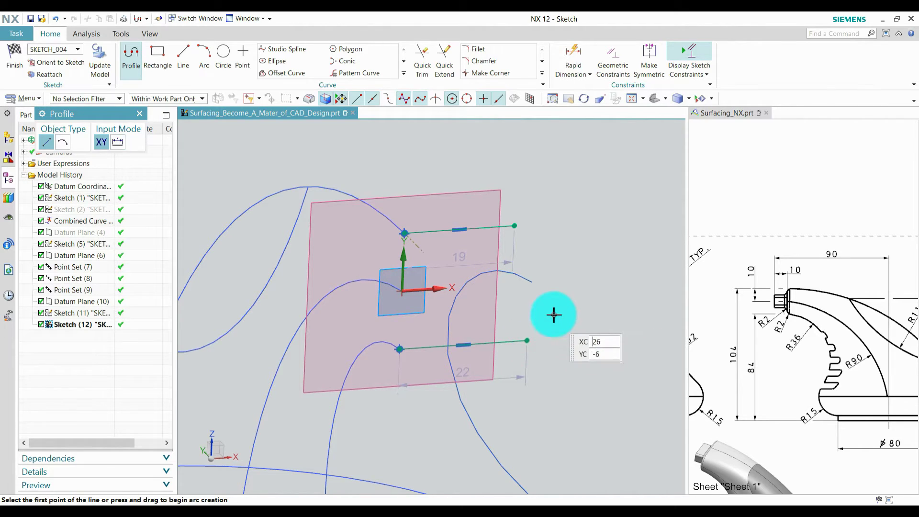
{"action": "key", "text": "Escape"}
Join the free ends of the two horizontal lines with an outward-bulging three-point arc of about 10.2 mm radius.
{"action": "left_click", "coordinate": [204, 51]}
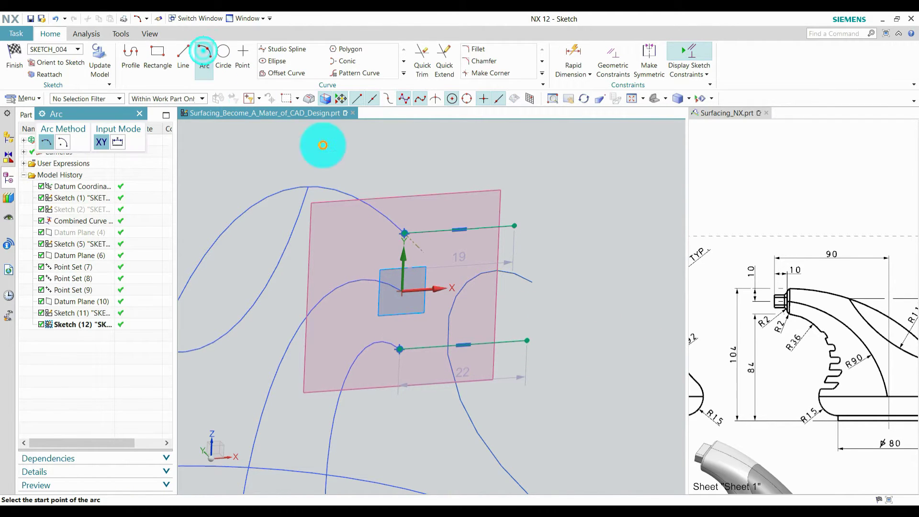
{"action": "left_click", "coordinate": [515, 226]}
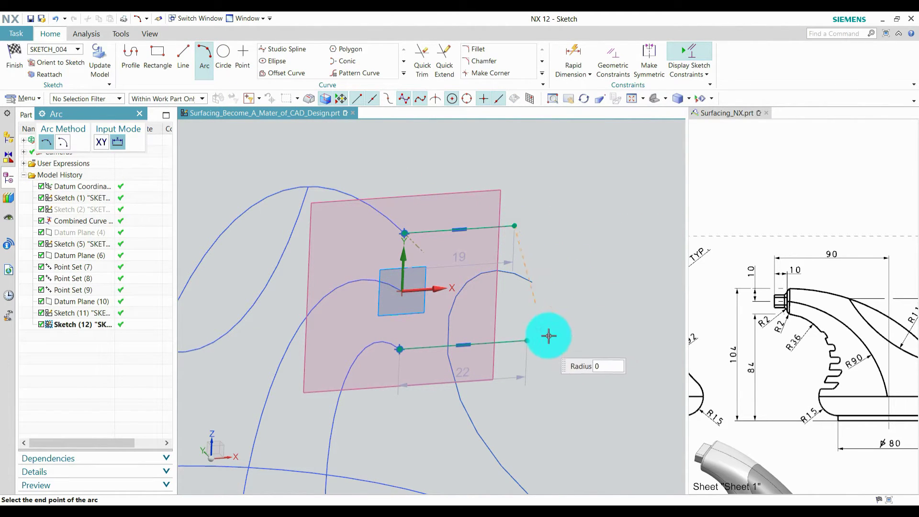
{"action": "left_click", "coordinate": [526, 340]}
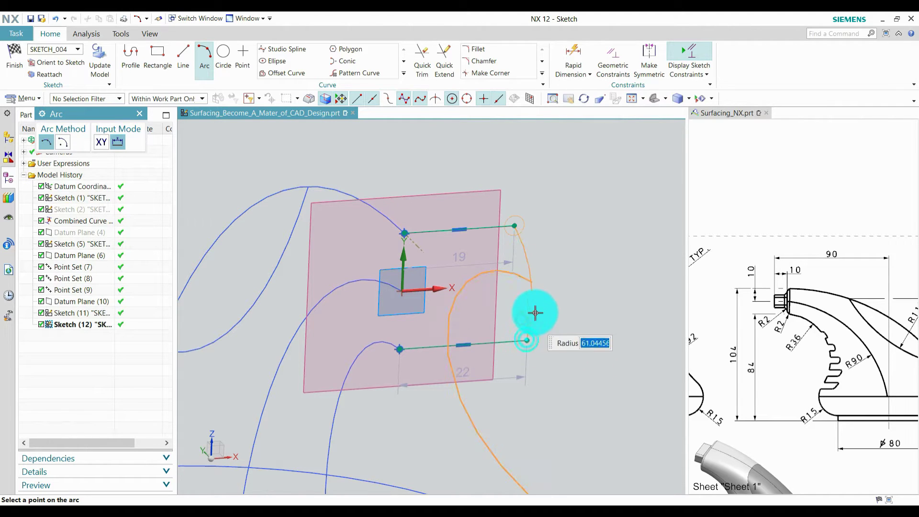
{"action": "left_click", "coordinate": [566, 284]}
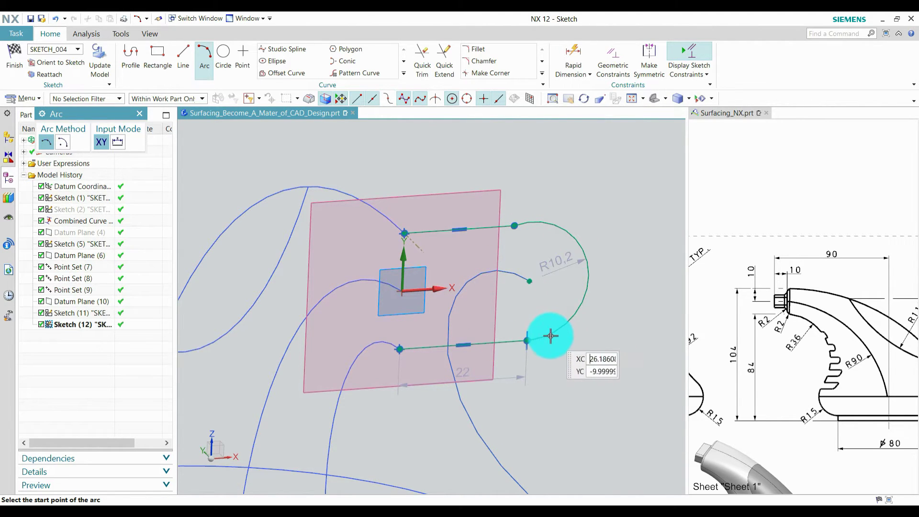
{"action": "middle_click_drag", "start_coordinate": [550, 334], "coordinate": [550, 312]}
{"action": "middle_click", "coordinate": [511, 212]}
{"action": "middle_click", "coordinate": [493, 199]}
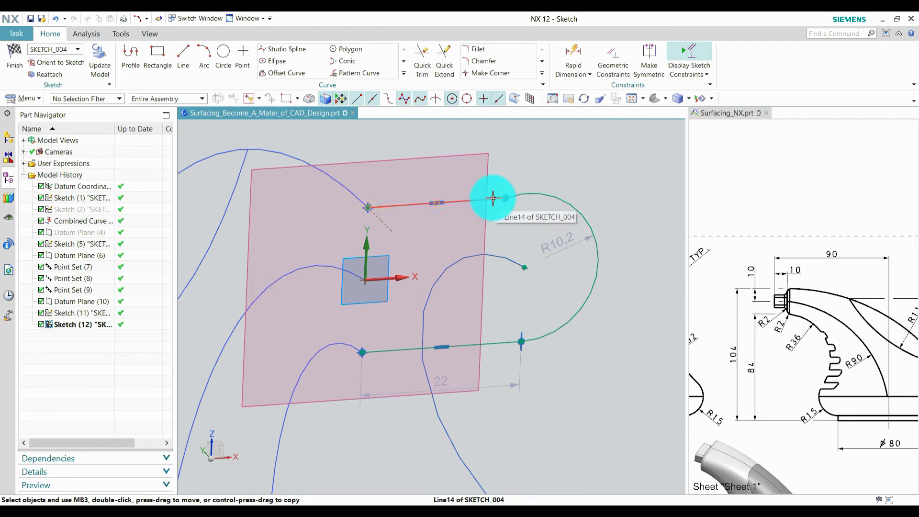
Turn off arc-center snapping and make the upper horizontal line tangent to the arc.
{"action": "left_click", "coordinate": [467, 100]}
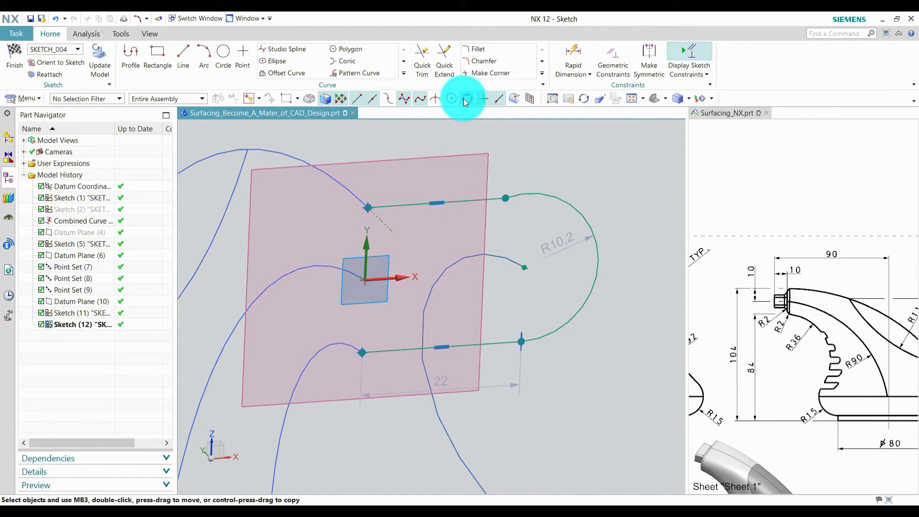
{"action": "left_click", "coordinate": [489, 196]}
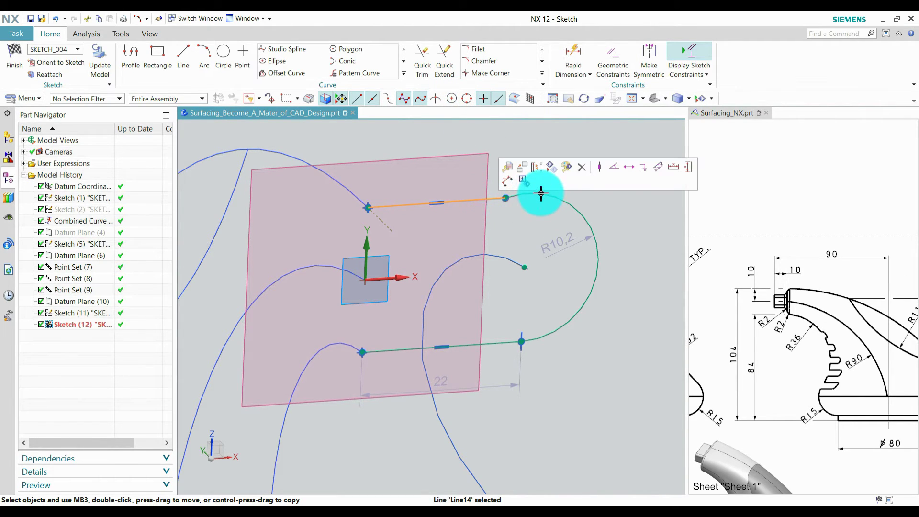
{"action": "left_click", "coordinate": [569, 188]}
{"action": "left_click", "coordinate": [642, 175]}
{"action": "left_click", "coordinate": [548, 287]}
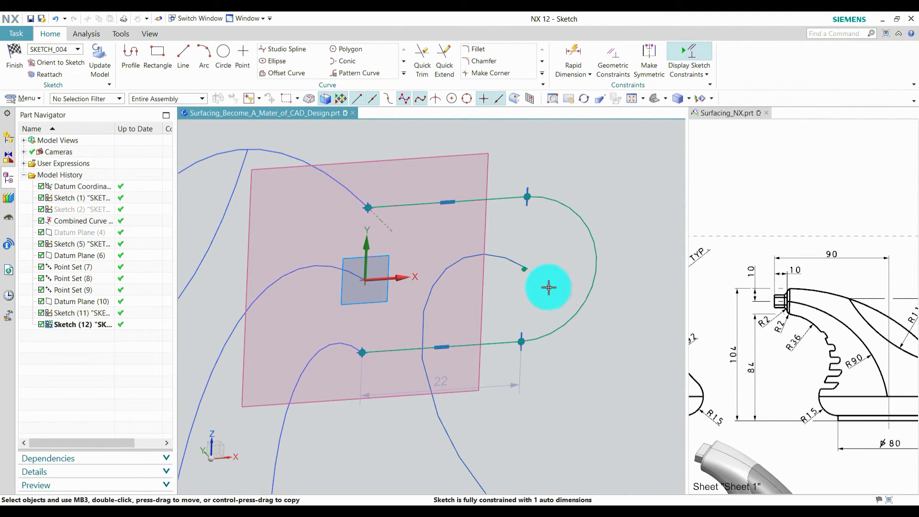
Constrain the outer guide curve's end point to lie on the arc with Point on Curve, and finish the sketch.
{"action": "left_click", "coordinate": [597, 263]}
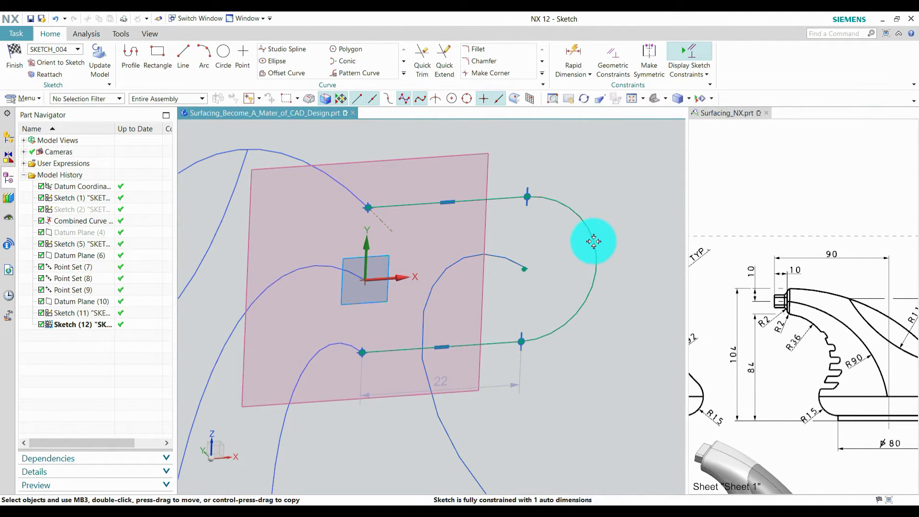
{"action": "scroll", "coordinate": [566, 257], "scroll_direction": "up", "scroll_amount": 6}
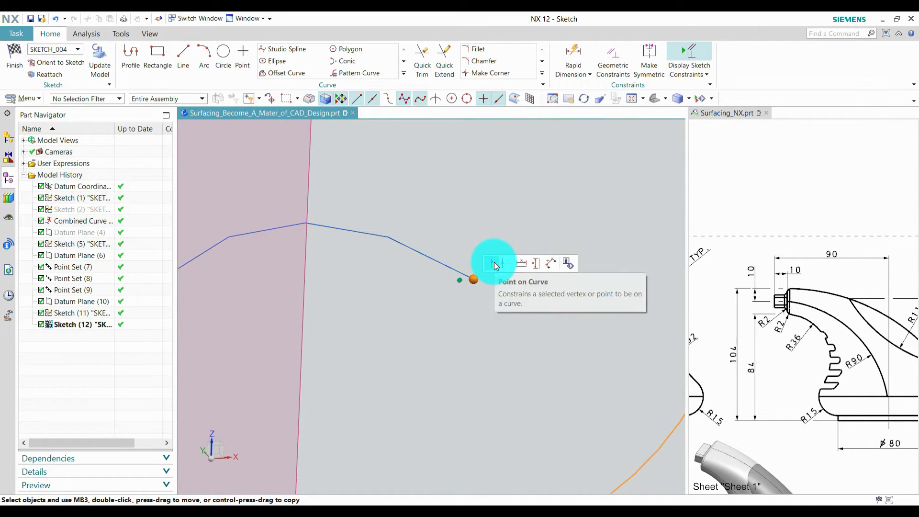
{"action": "left_click", "coordinate": [495, 264]}
{"action": "scroll", "coordinate": [502, 272], "scroll_direction": "down", "scroll_amount": 4}
{"action": "scroll", "coordinate": [503, 272], "scroll_direction": "down", "scroll_amount": 2}
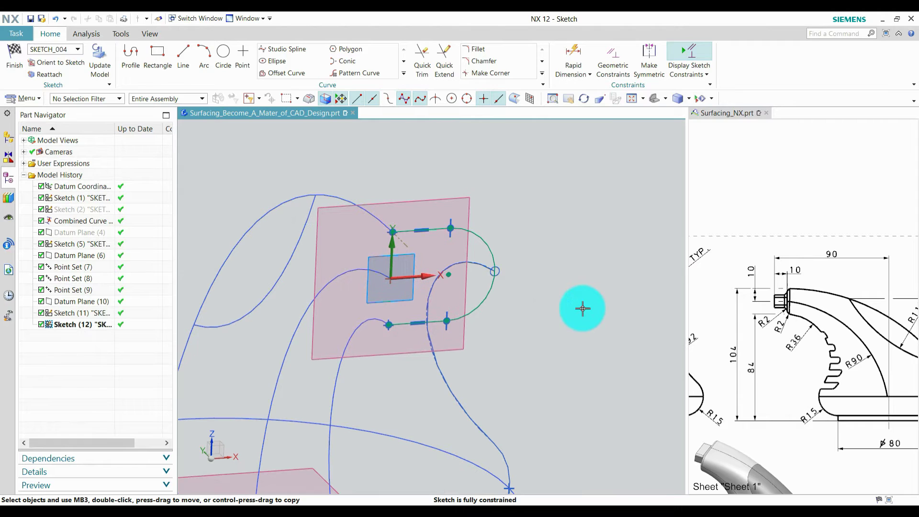
{"action": "scroll", "coordinate": [549, 307], "scroll_direction": "down", "scroll_amount": 2}
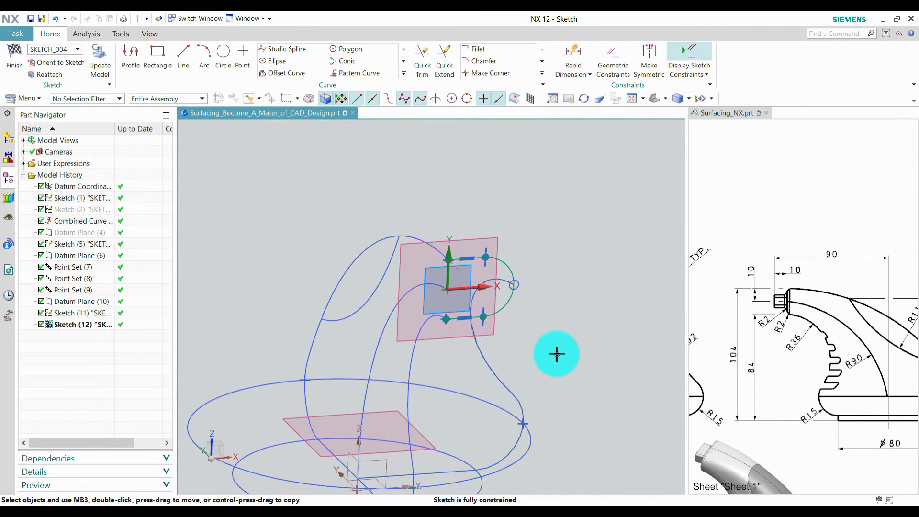
{"action": "mouse_move", "coordinate": [556, 354]}
{"action": "middle_mouse_down"}
{"action": "mouse_move", "coordinate": [515, 343]}
{"action": "mouse_move", "coordinate": [523, 361]}
{"action": "mouse_move", "coordinate": [531, 354]}
{"action": "mouse_move", "coordinate": [360, 340]}
{"action": "middle_mouse_up"}
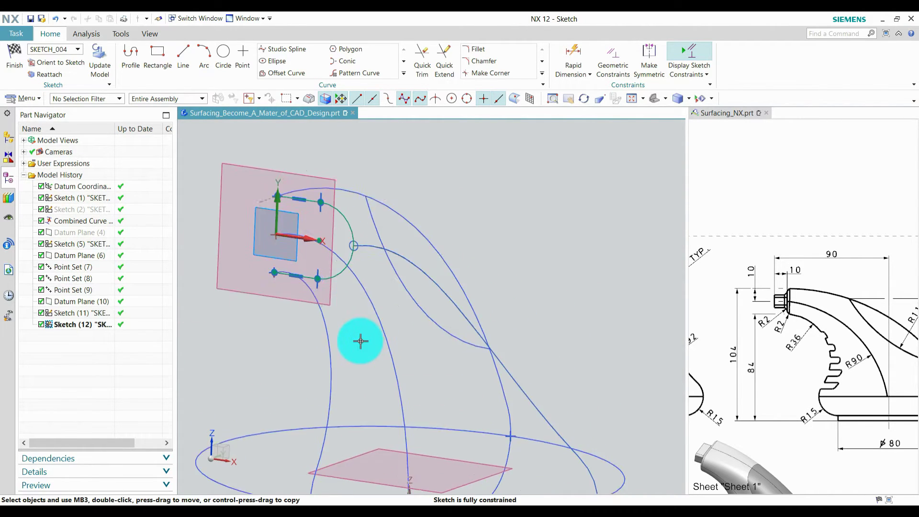
{"action": "scroll", "coordinate": [393, 335], "scroll_direction": "down", "scroll_amount": 2}
{"action": "left_click", "coordinate": [14, 50]}
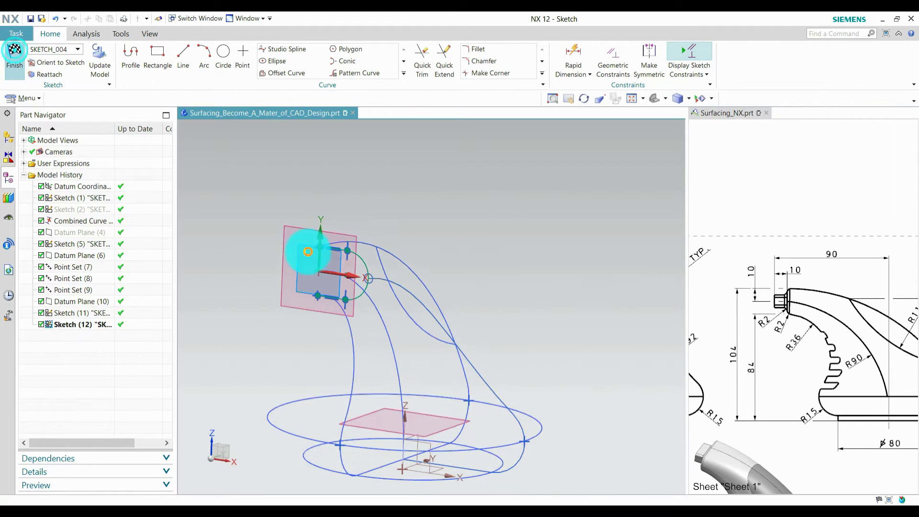
{"action": "scroll", "coordinate": [379, 261], "scroll_direction": "down", "scroll_amount": 2}
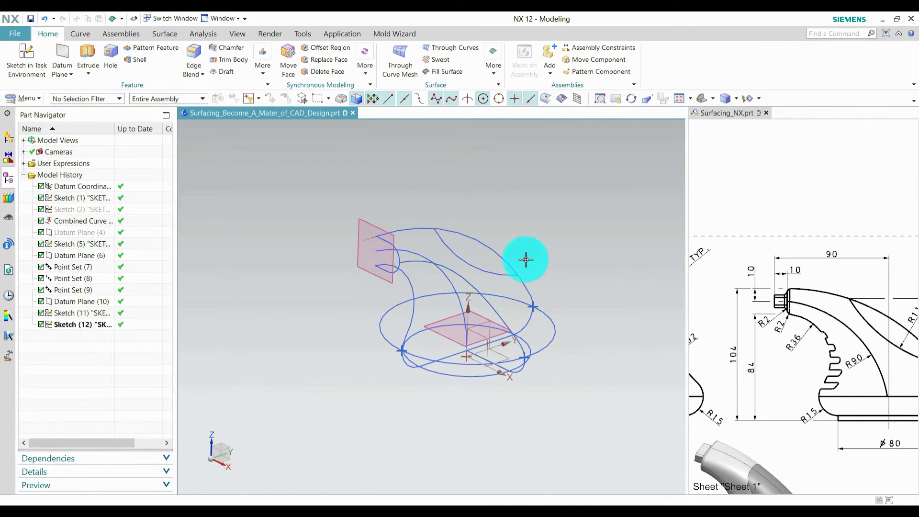
Hide Datum Plane (6) and Datum Plane (10).
{"action": "left_click", "coordinate": [369, 223]}
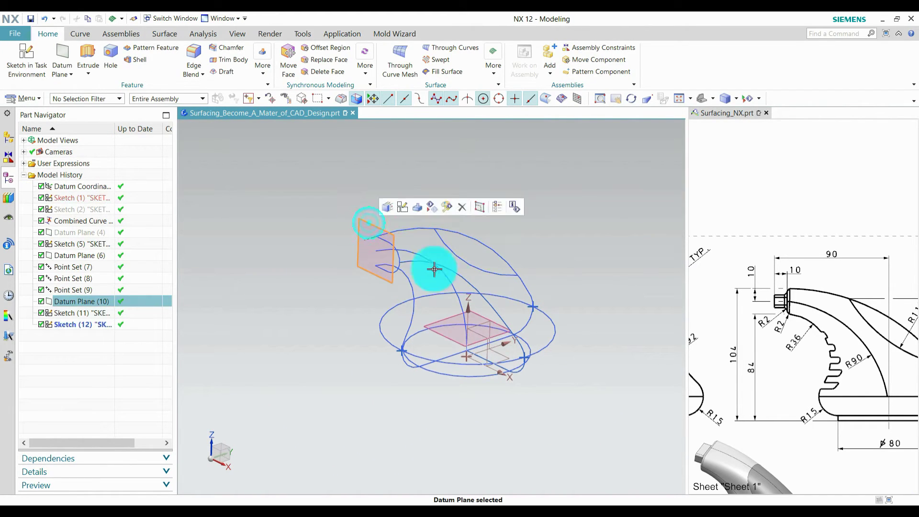
{"action": "left_click", "coordinate": [447, 318]}
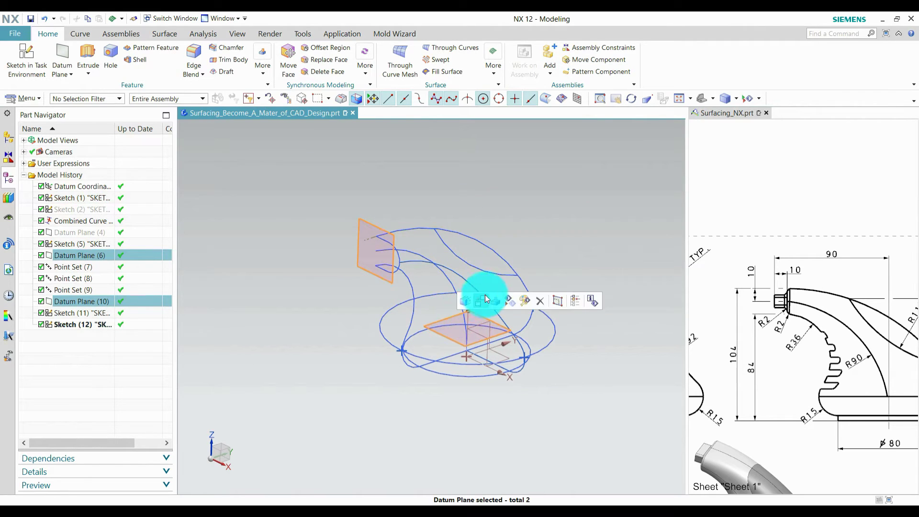
{"action": "left_click", "coordinate": [510, 303]}
{"action": "middle_click_drag", "start_coordinate": [508, 298], "coordinate": [456, 322]}
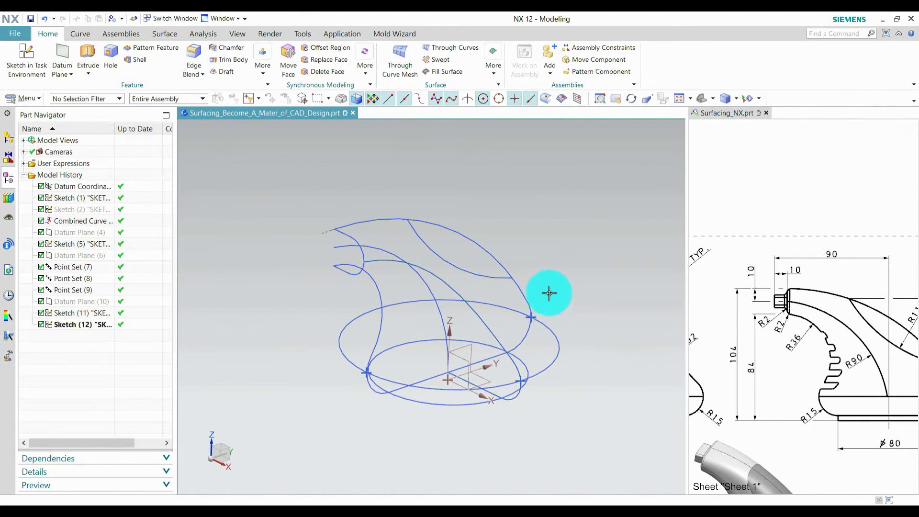
Select the inner guide curve's R36 arc and the lower arc down to the large base circle as Extrude section, with a 10 mm end distance.
{"action": "mouse_move", "coordinate": [549, 292]}
{"action": "middle_mouse_down"}
{"action": "mouse_move", "coordinate": [534, 297]}
{"action": "mouse_move", "coordinate": [546, 277]}
{"action": "mouse_move", "coordinate": [554, 300]}
{"action": "mouse_move", "coordinate": [544, 300]}
{"action": "mouse_move", "coordinate": [558, 300]}
{"action": "mouse_move", "coordinate": [550, 297]}
{"action": "middle_mouse_up"}
{"action": "left_click", "coordinate": [102, 54]}
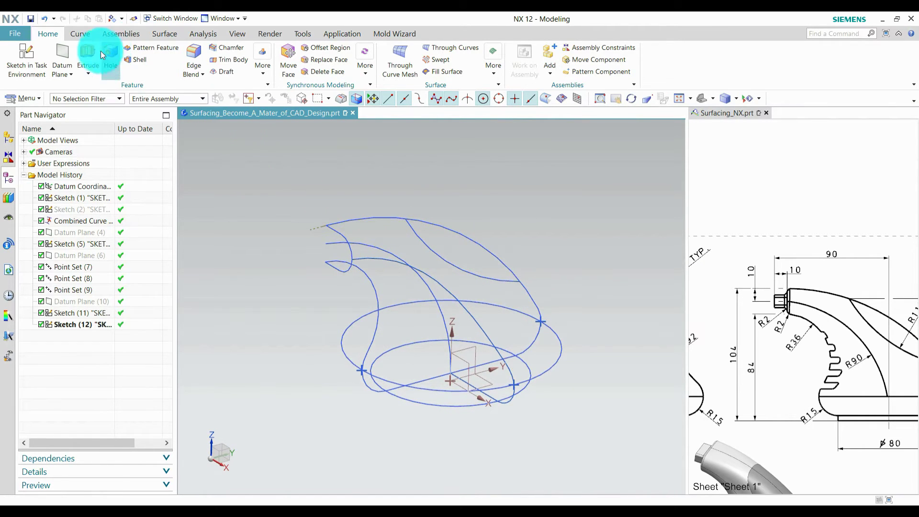
{"action": "left_click", "coordinate": [371, 283]}
{"action": "scroll", "coordinate": [372, 359], "scroll_direction": "up", "scroll_amount": 3}
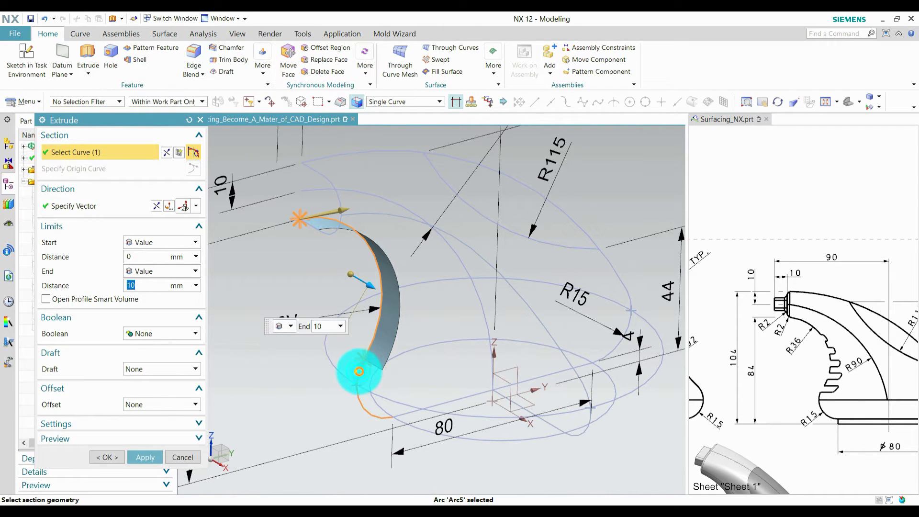
{"action": "left_click", "coordinate": [359, 371]}
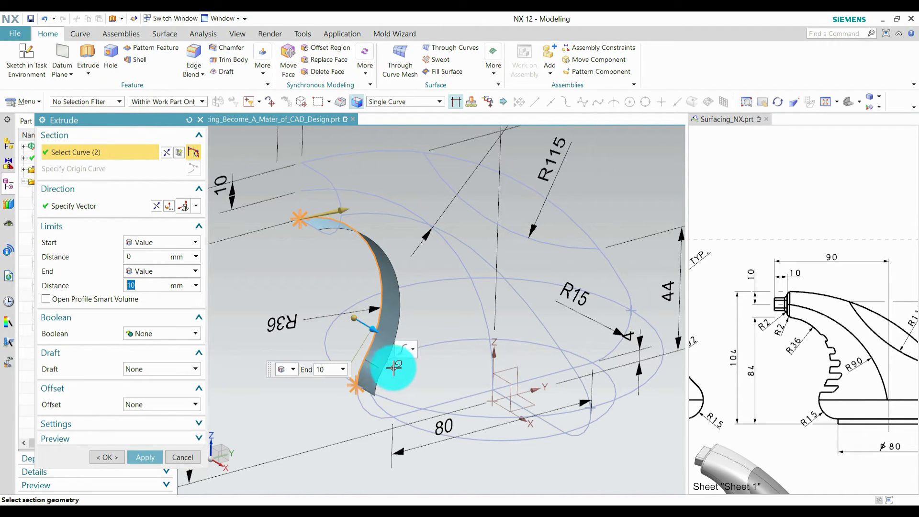
{"action": "left_click", "coordinate": [457, 102]}
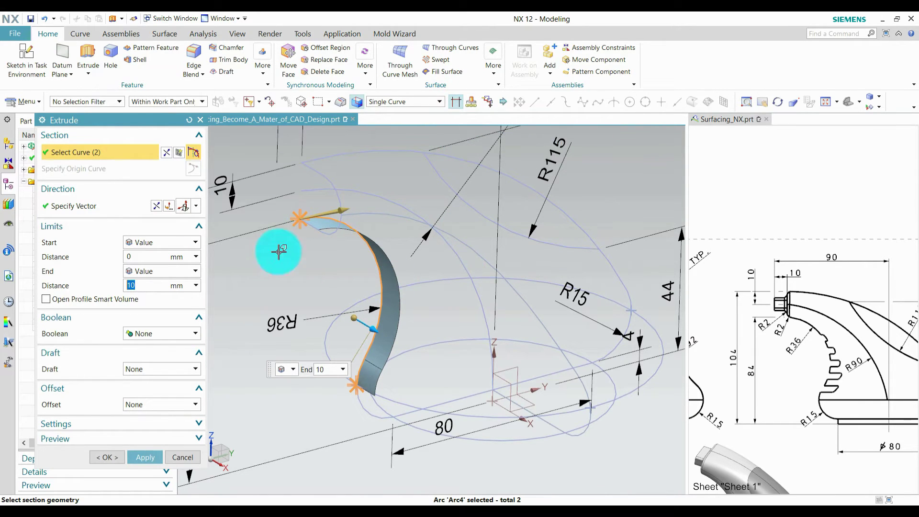
{"action": "scroll", "coordinate": [370, 375], "scroll_direction": "up", "scroll_amount": 5}
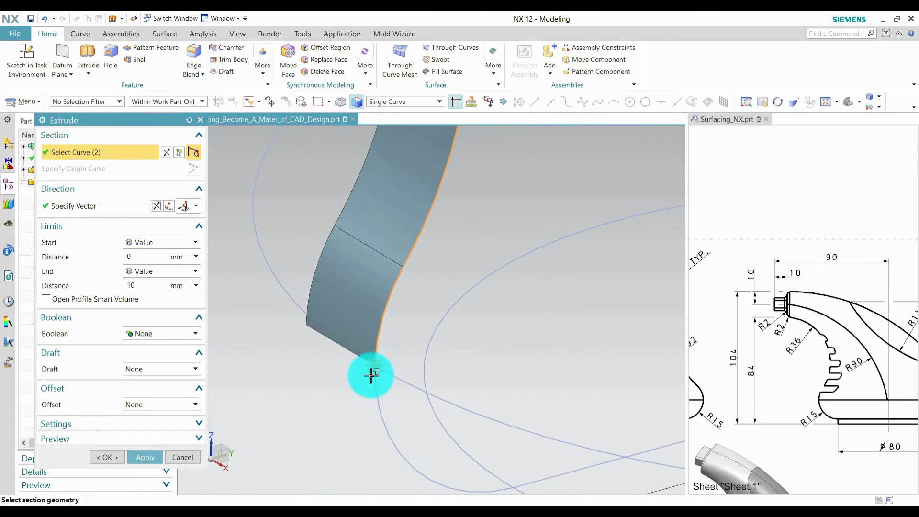
{"action": "scroll", "coordinate": [371, 378], "scroll_direction": "down", "scroll_amount": 5}
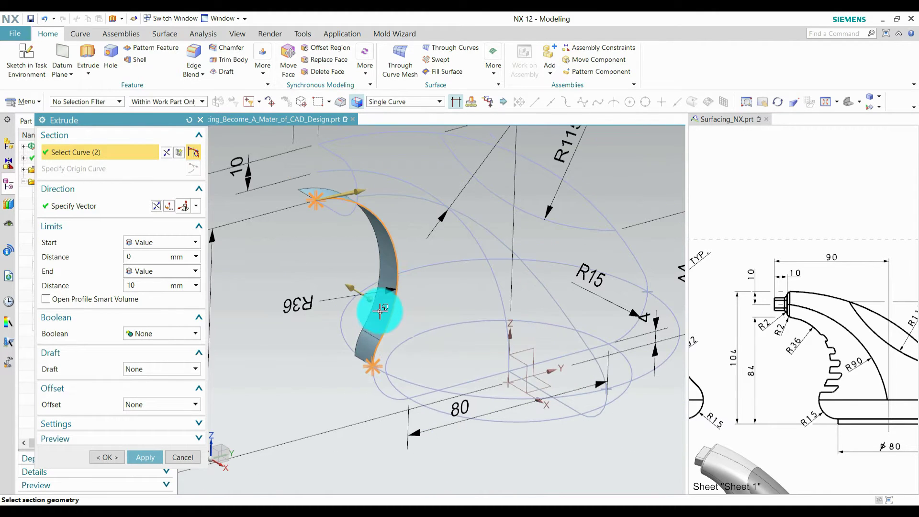
{"action": "scroll", "coordinate": [320, 282], "scroll_direction": "down", "scroll_amount": 3}
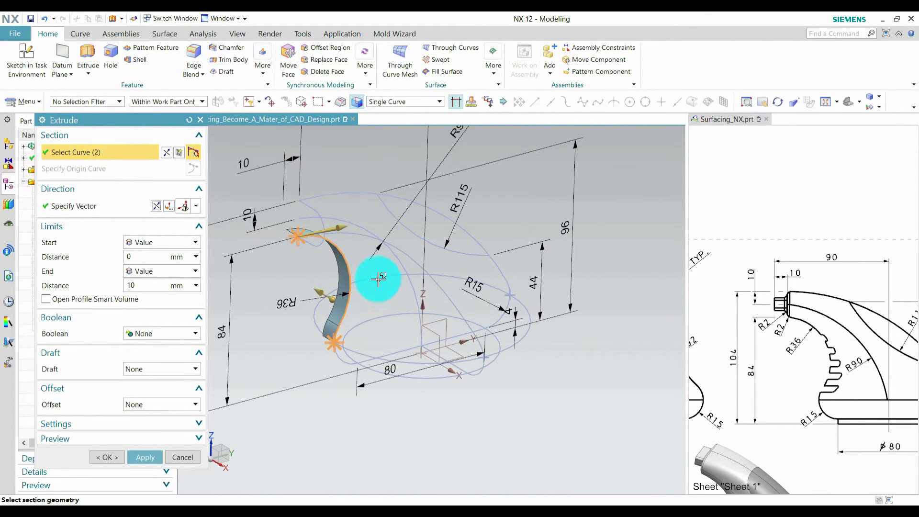
{"action": "middle_click_drag", "start_coordinate": [378, 279], "coordinate": [367, 260]}
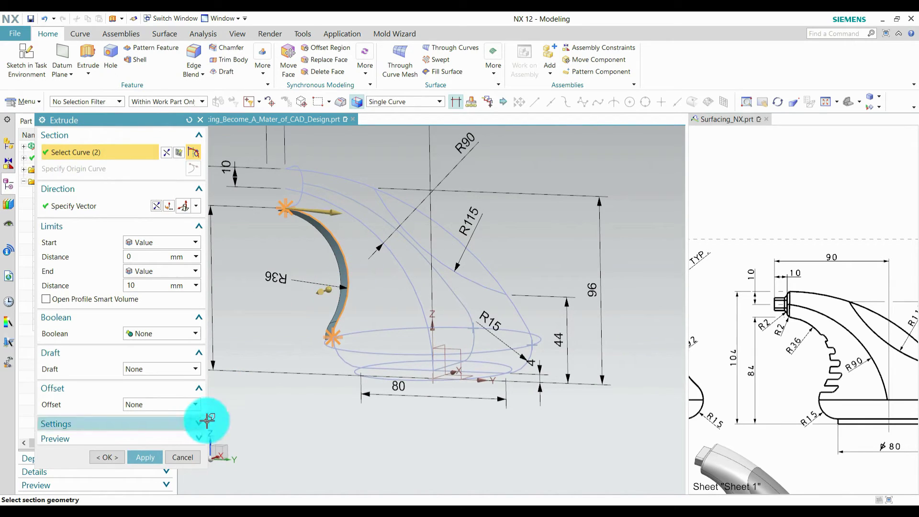
{"action": "left_click", "coordinate": [147, 457]}
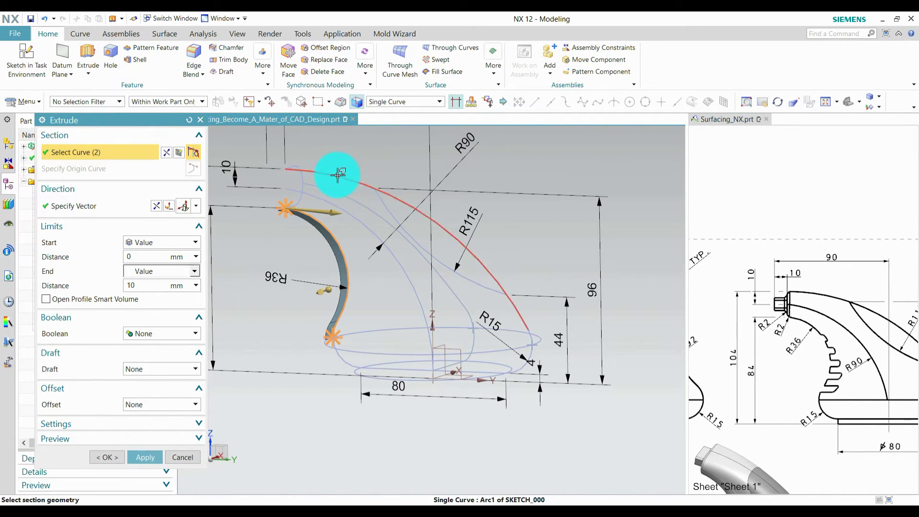
Add the outer guide curve's arcs down to the large base circle to the section and extrude both guide curves 10 mm.
{"action": "left_click", "coordinate": [512, 291]}
{"action": "scroll", "coordinate": [533, 344], "scroll_direction": "down", "scroll_amount": 2}
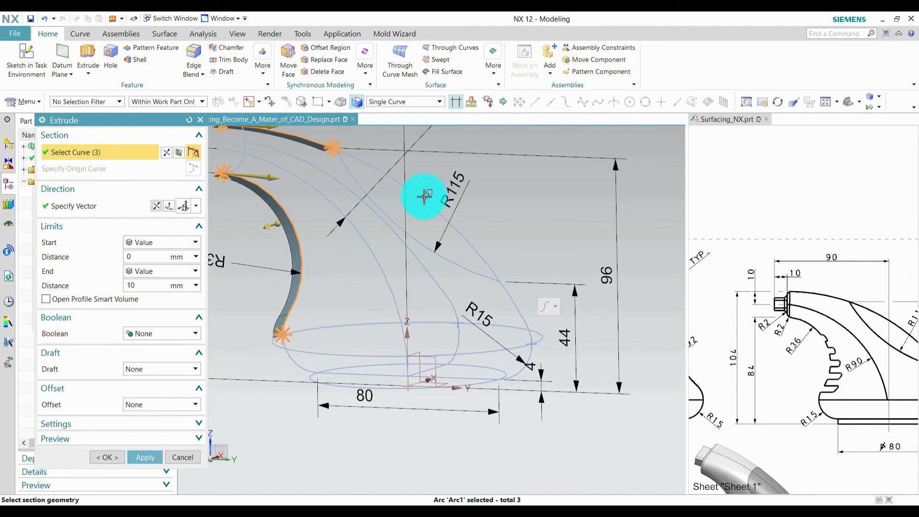
{"action": "scroll", "coordinate": [530, 336], "scroll_direction": "down", "scroll_amount": 3}
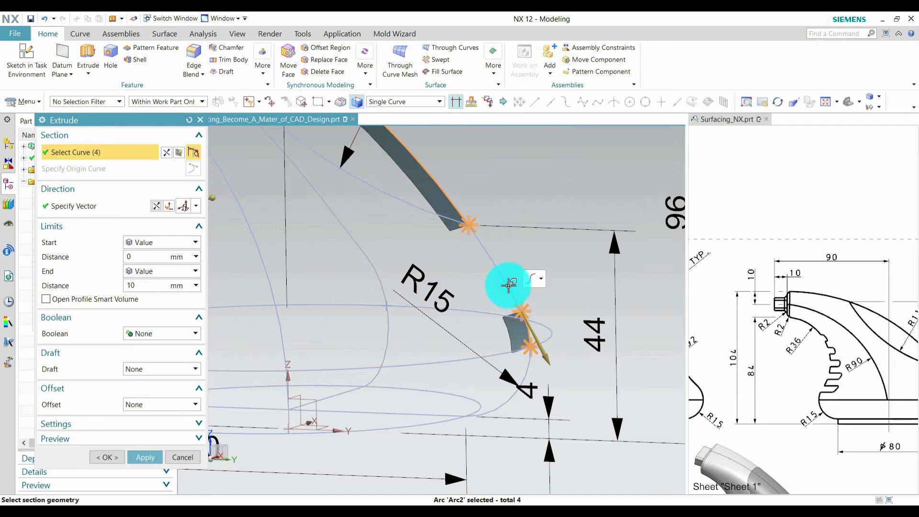
{"action": "scroll", "coordinate": [527, 298], "scroll_direction": "up", "scroll_amount": 5}
{"action": "mouse_move", "coordinate": [529, 322]}
{"action": "middle_mouse_down"}
{"action": "mouse_move", "coordinate": [539, 343]}
{"action": "mouse_move", "coordinate": [532, 339]}
{"action": "mouse_move", "coordinate": [539, 345]}
{"action": "mouse_move", "coordinate": [531, 354]}
{"action": "middle_mouse_up"}
{"action": "scroll", "coordinate": [523, 363], "scroll_direction": "up", "scroll_amount": 2}
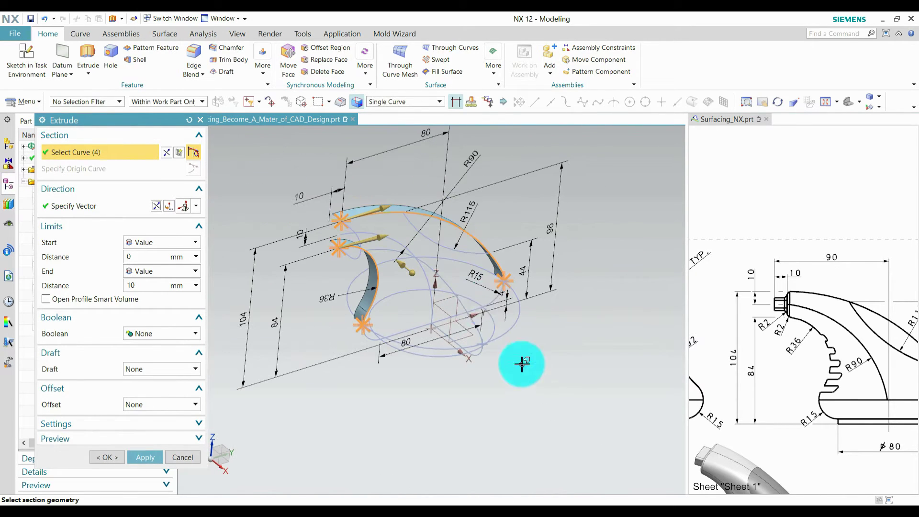
{"action": "middle_click_drag", "start_coordinate": [550, 244], "coordinate": [547, 259]}
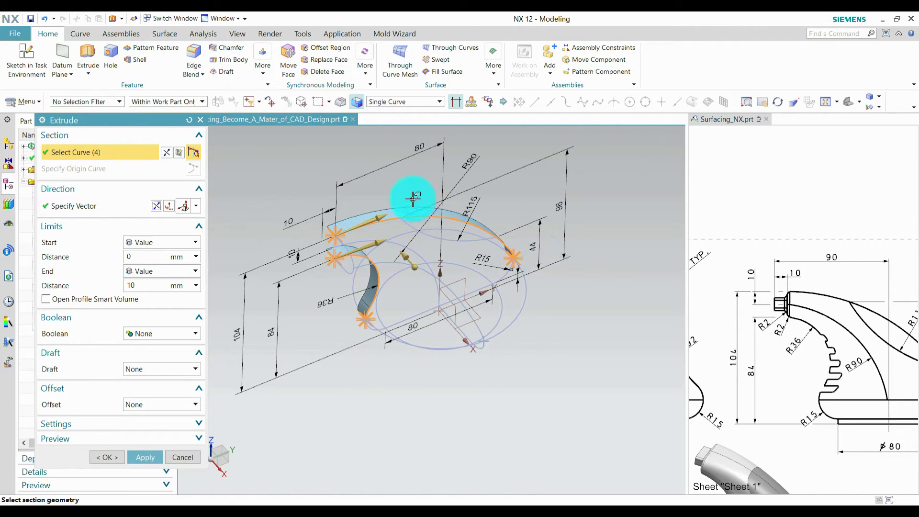
{"action": "middle_click_drag", "start_coordinate": [412, 199], "coordinate": [436, 287], "text": "shift"}
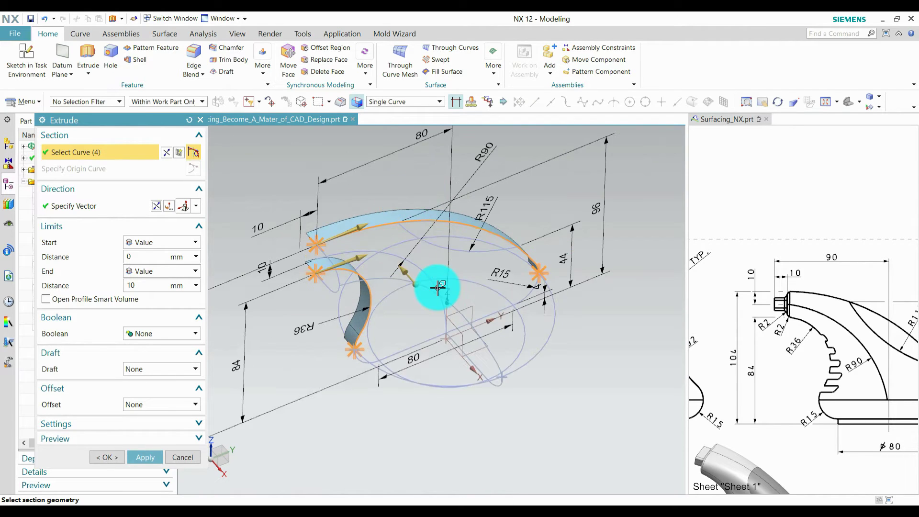
{"action": "left_click", "coordinate": [147, 458]}
{"action": "middle_click", "coordinate": [329, 384]}
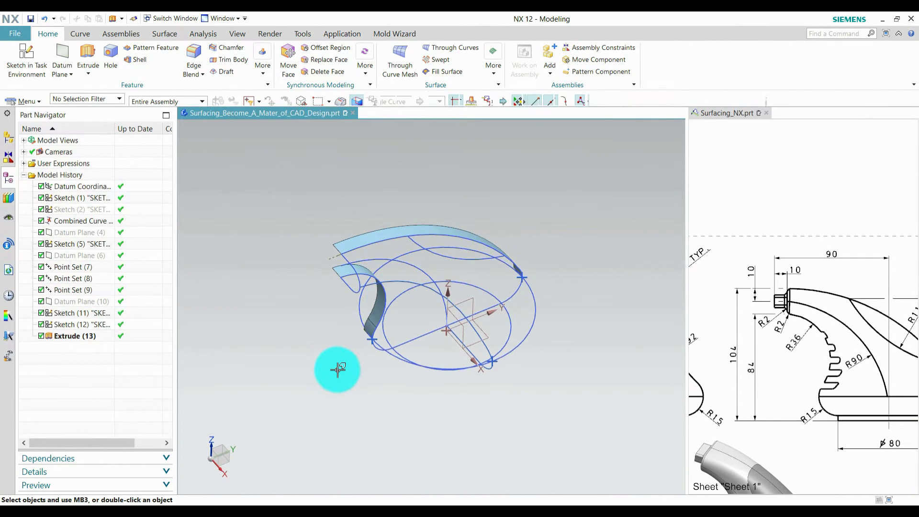
{"action": "mouse_move", "coordinate": [338, 369]}
{"action": "middle_mouse_down"}
{"action": "mouse_move", "coordinate": [328, 351]}
{"action": "mouse_move", "coordinate": [333, 365]}
{"action": "middle_mouse_up"}
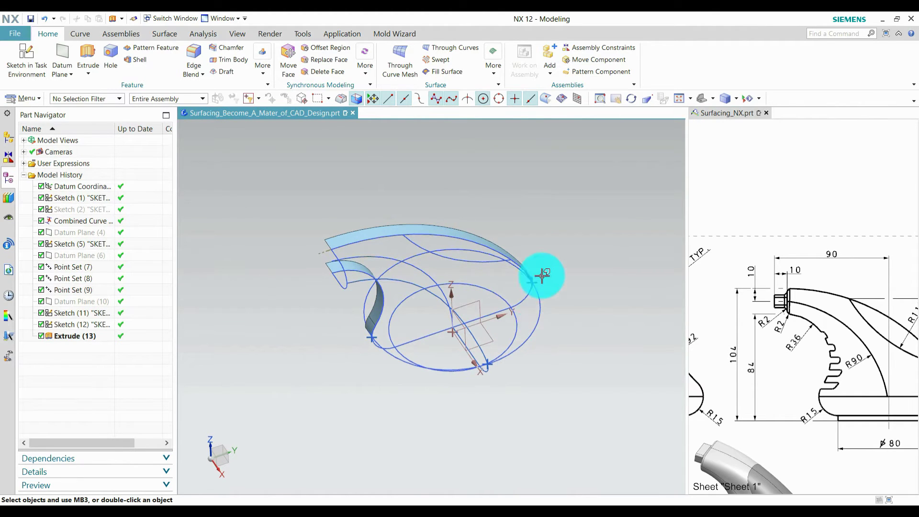
{"action": "middle_click_drag", "start_coordinate": [516, 292], "coordinate": [545, 222]}
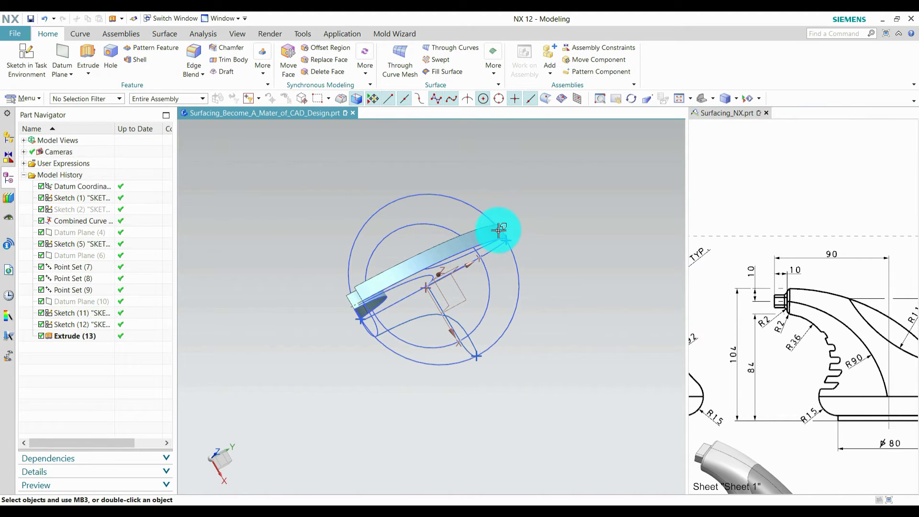
{"action": "middle_click_drag", "start_coordinate": [539, 276], "coordinate": [516, 258]}
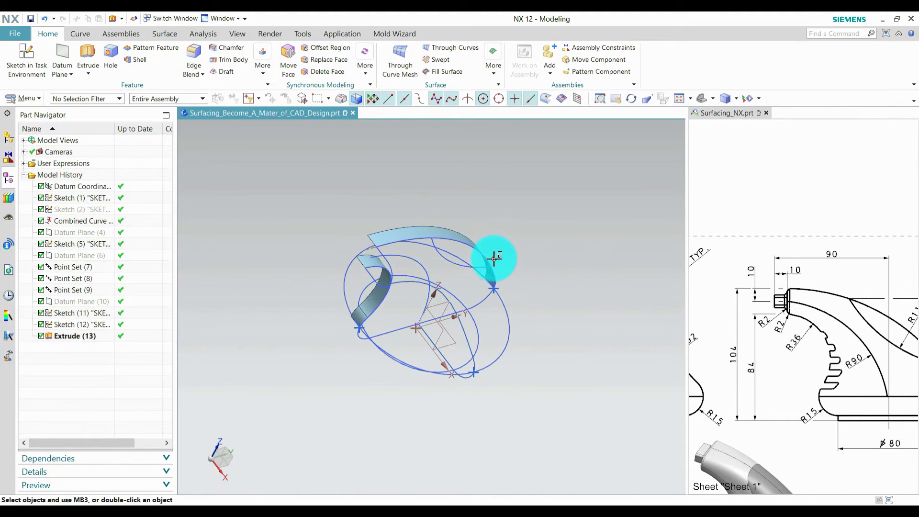
{"action": "middle_click_drag", "start_coordinate": [536, 328], "coordinate": [518, 300]}
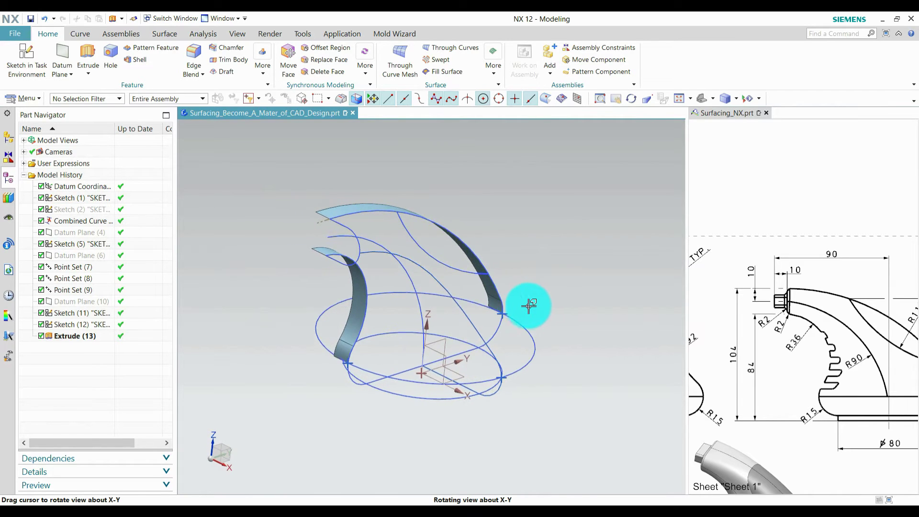
{"action": "mouse_move", "coordinate": [548, 374]}
{"action": "middle_mouse_down", "text": "ctrl"}
{"action": "mouse_move", "coordinate": [499, 398]}
{"action": "mouse_move", "coordinate": [558, 353]}
{"action": "mouse_move", "coordinate": [560, 340]}
{"action": "mouse_move", "coordinate": [504, 338]}
{"action": "mouse_move", "coordinate": [515, 332]}
{"action": "mouse_move", "coordinate": [548, 361]}
{"action": "mouse_move", "coordinate": [540, 381]}
{"action": "mouse_move", "coordinate": [512, 389]}
{"action": "mouse_move", "coordinate": [539, 389]}
{"action": "middle_mouse_up", "text": "ctrl"}
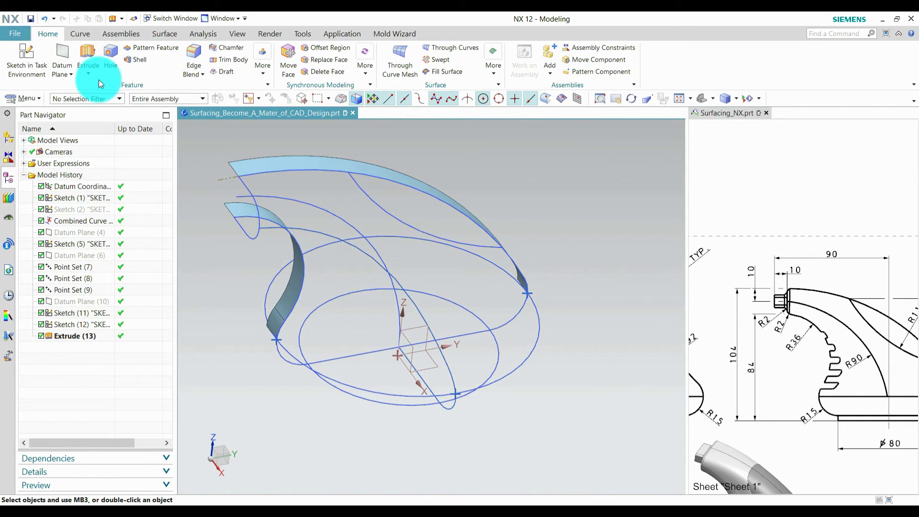
Revolve the inner guide's lower arc below the large base circle 360° about the Z axis through the origin, as a sheet body.
{"action": "left_click", "coordinate": [88, 74]}
{"action": "left_click", "coordinate": [88, 98]}
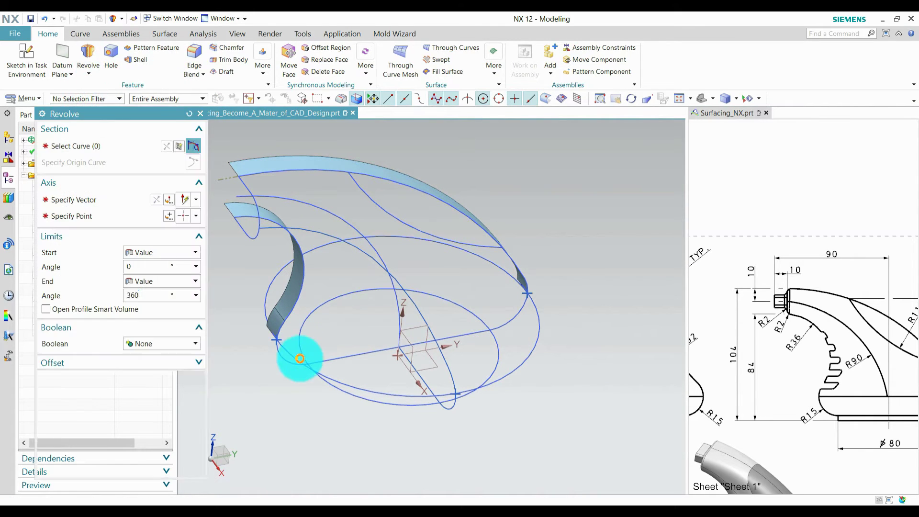
{"action": "middle_click_drag", "start_coordinate": [299, 358], "coordinate": [269, 329]}
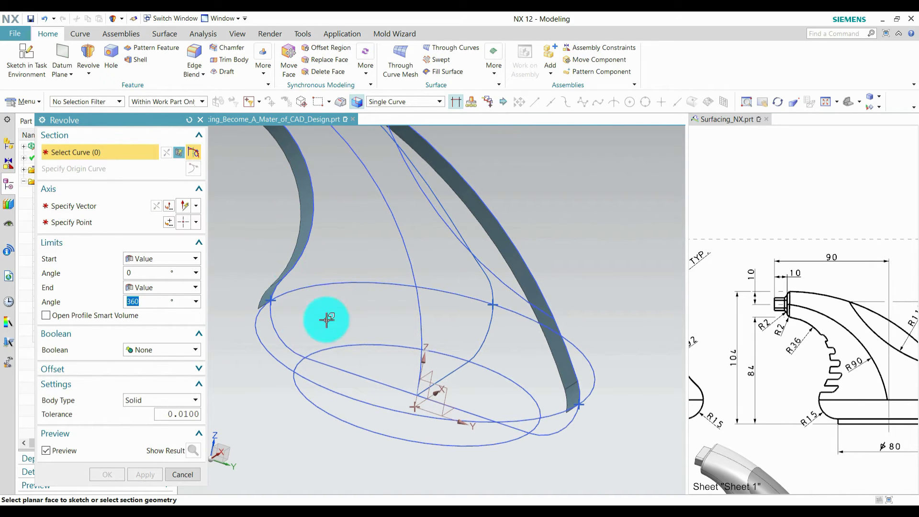
{"action": "left_click", "coordinate": [289, 345]}
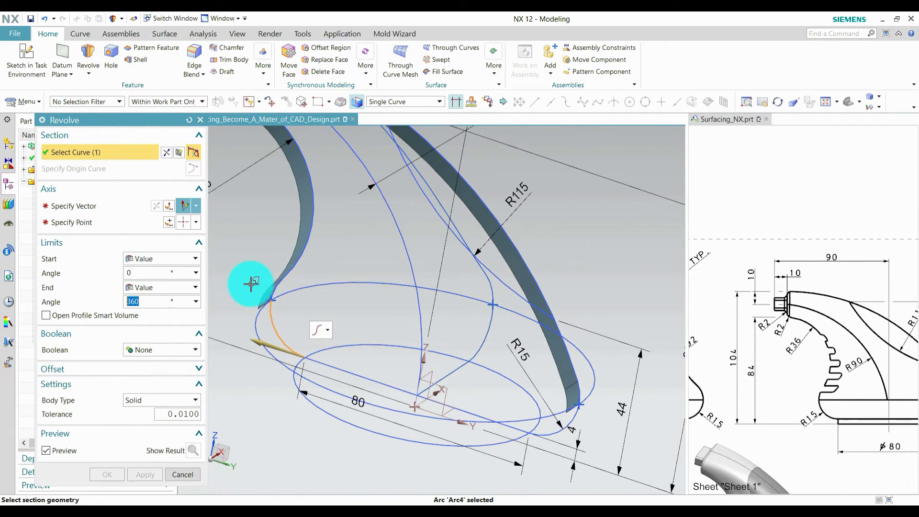
{"action": "left_click", "coordinate": [91, 206]}
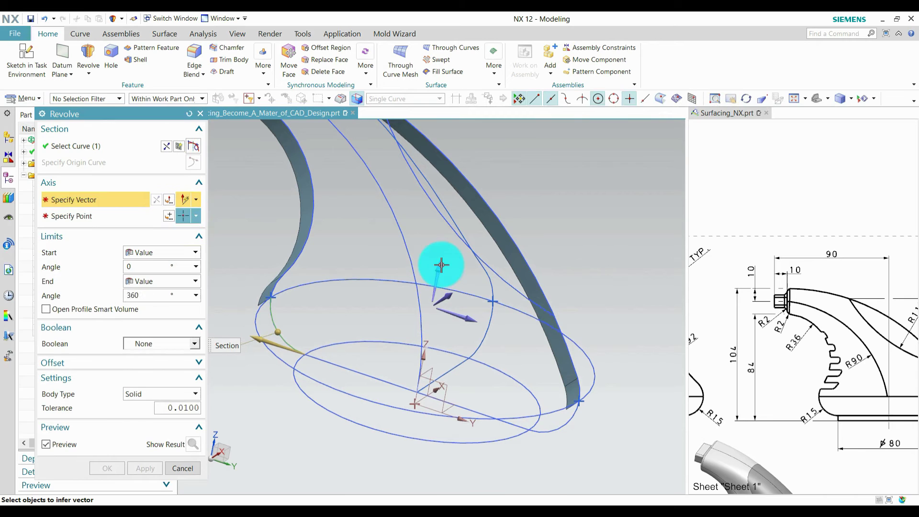
{"action": "left_click", "coordinate": [441, 264]}
{"action": "left_click", "coordinate": [173, 217]}
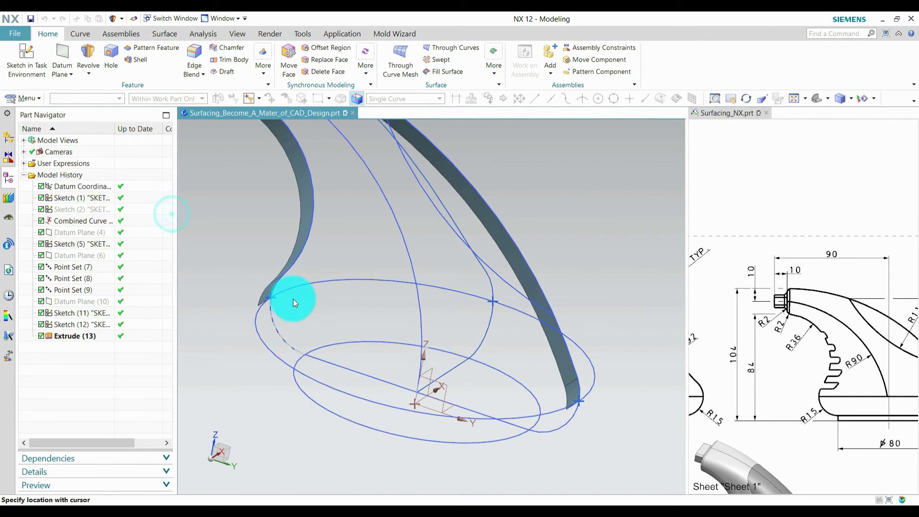
{"action": "left_click", "coordinate": [135, 321]}
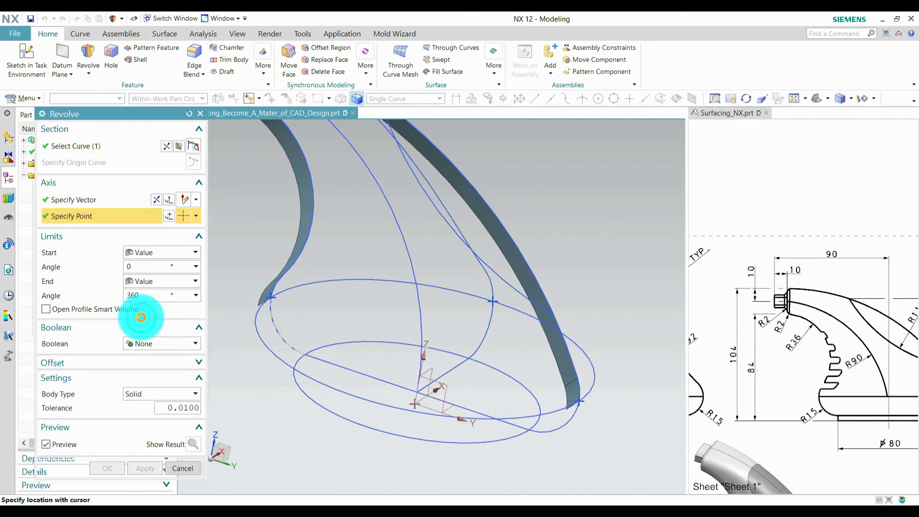
{"action": "left_click", "coordinate": [136, 394]}
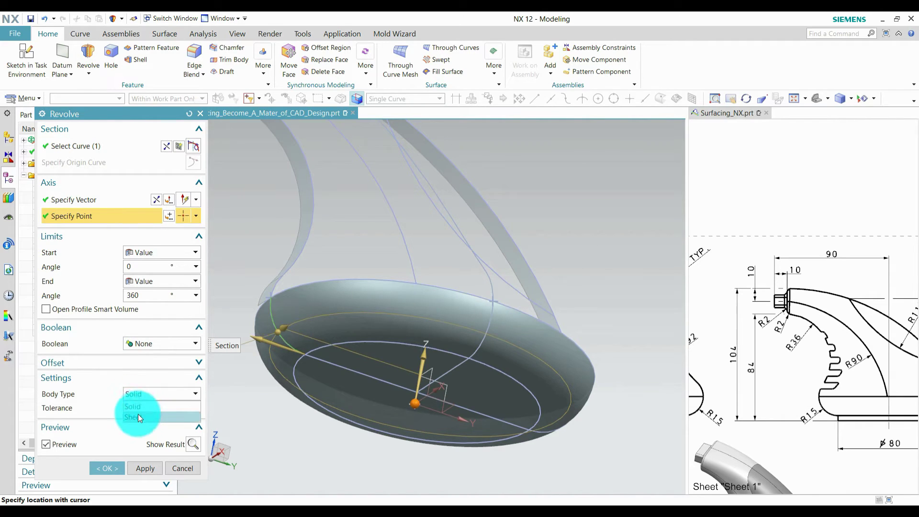
{"action": "left_click", "coordinate": [138, 416]}
{"action": "left_click", "coordinate": [118, 467]}
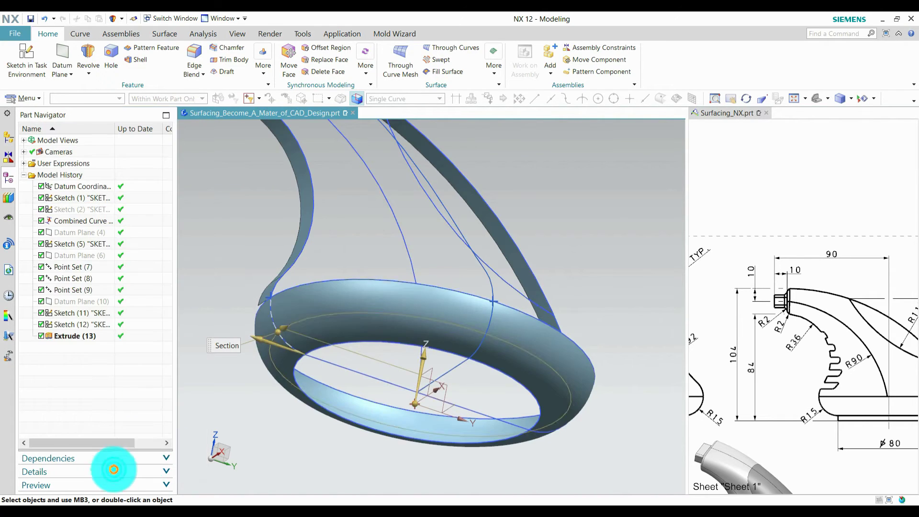
Hide the revolved base surface.
{"action": "middle_click_drag", "start_coordinate": [297, 346], "coordinate": [301, 278]}
{"action": "middle_click_drag", "start_coordinate": [431, 328], "coordinate": [474, 321]}
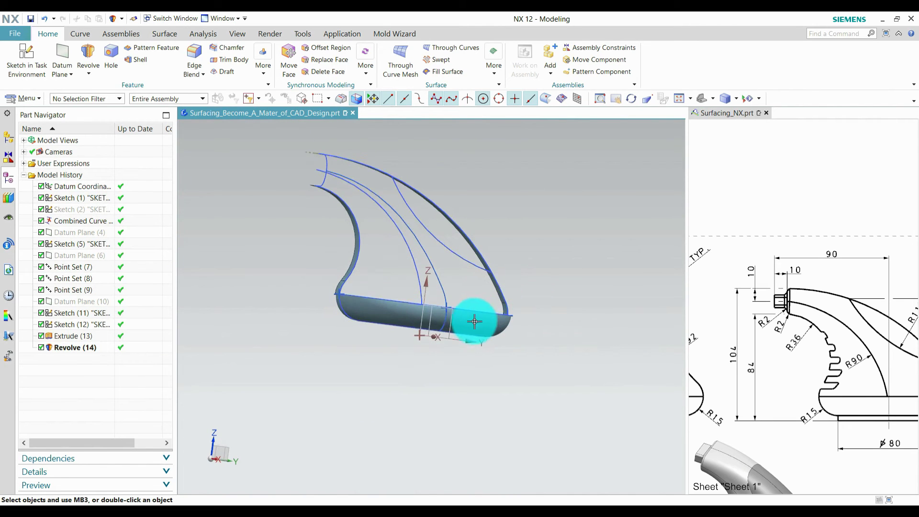
{"action": "left_click", "coordinate": [493, 321]}
{"action": "left_click", "coordinate": [536, 308]}
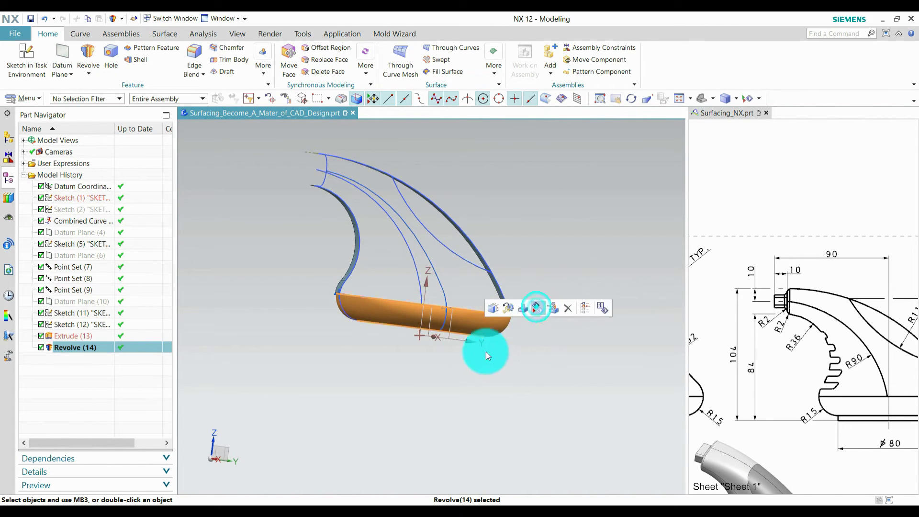
Start a Studio Surface for the handle skin with Parameter alignment.
{"action": "middle_click_drag", "start_coordinate": [486, 353], "coordinate": [372, 342]}
{"action": "scroll", "coordinate": [466, 380], "scroll_direction": "down", "scroll_amount": 2}
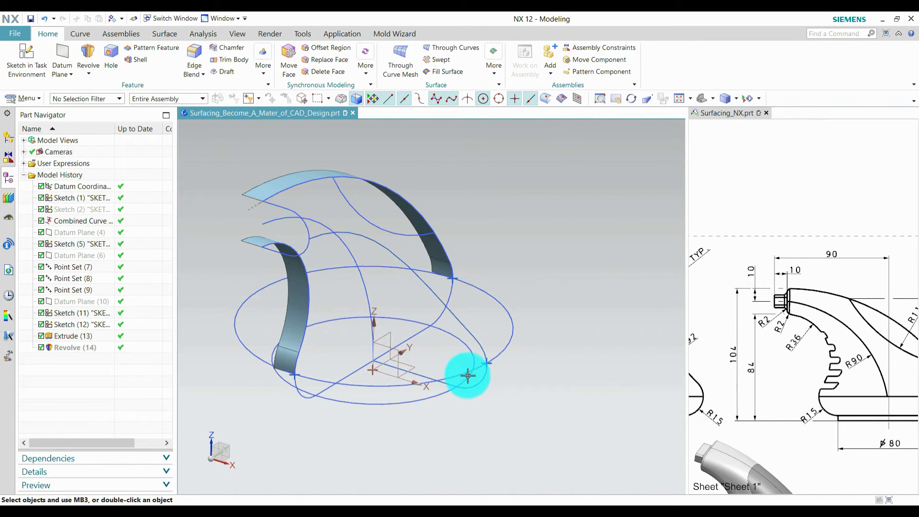
{"action": "scroll", "coordinate": [520, 366], "scroll_direction": "up", "scroll_amount": 2}
{"action": "middle_click_drag", "start_coordinate": [567, 305], "coordinate": [534, 273]}
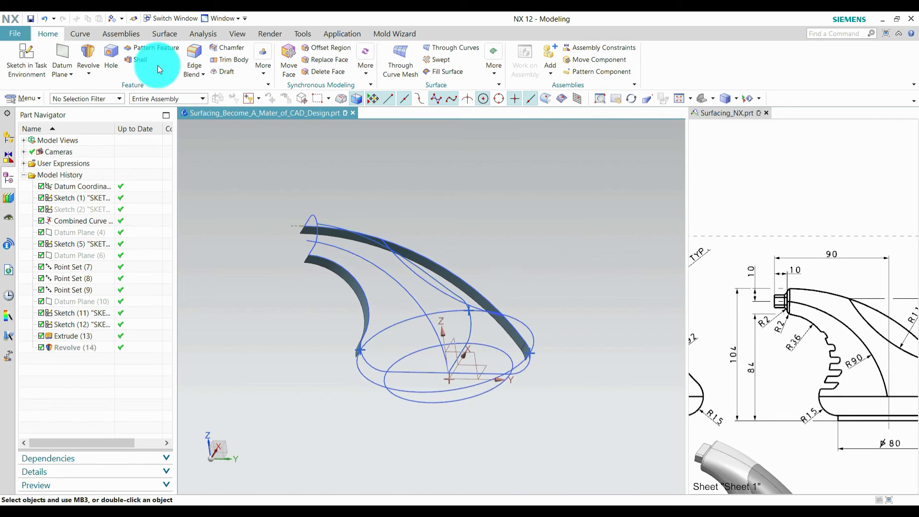
{"action": "left_click", "coordinate": [164, 36]}
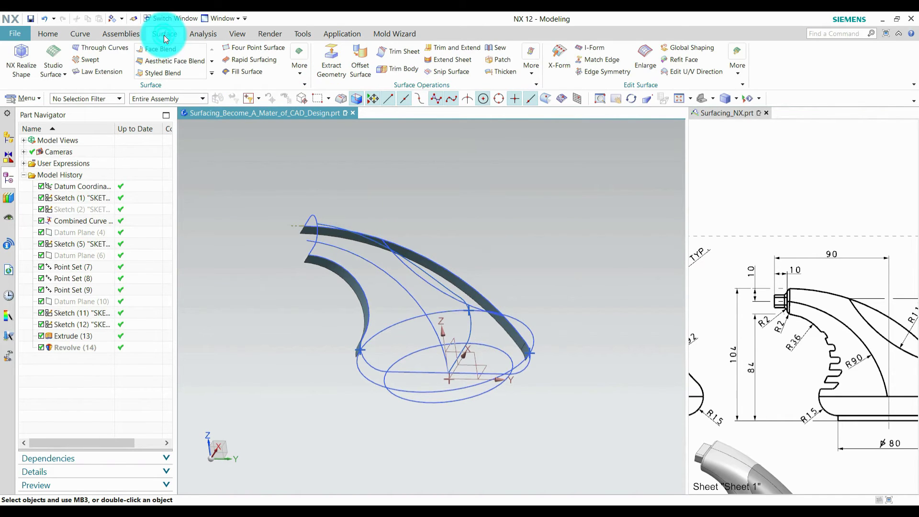
{"action": "left_click", "coordinate": [55, 54]}
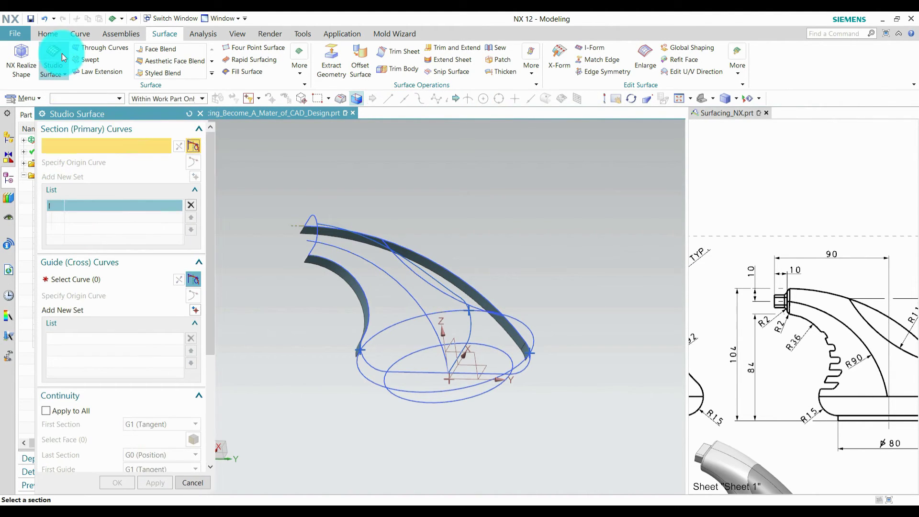
{"action": "left_click_drag", "start_coordinate": [128, 118], "coordinate": [154, 91]}
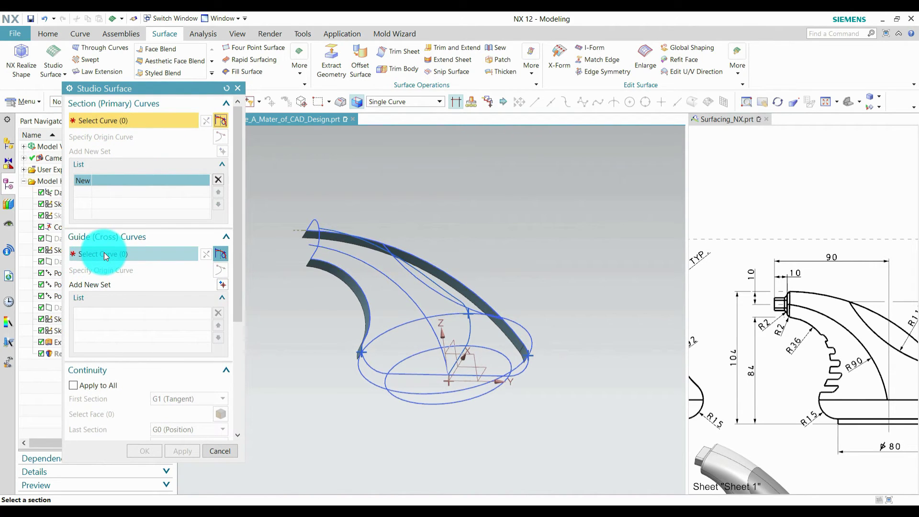
{"action": "scroll", "coordinate": [102, 349], "scroll_direction": "down", "scroll_amount": 2}
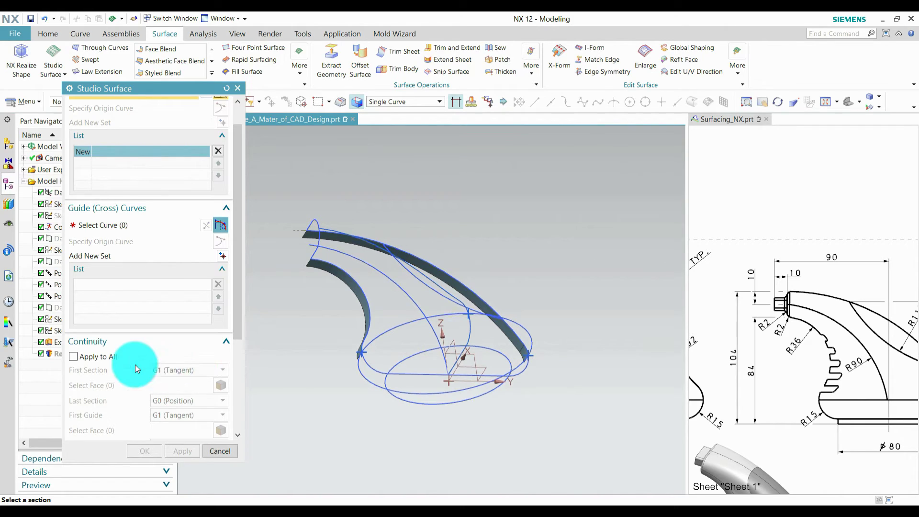
{"action": "scroll", "coordinate": [179, 404], "scroll_direction": "down", "scroll_amount": 10}
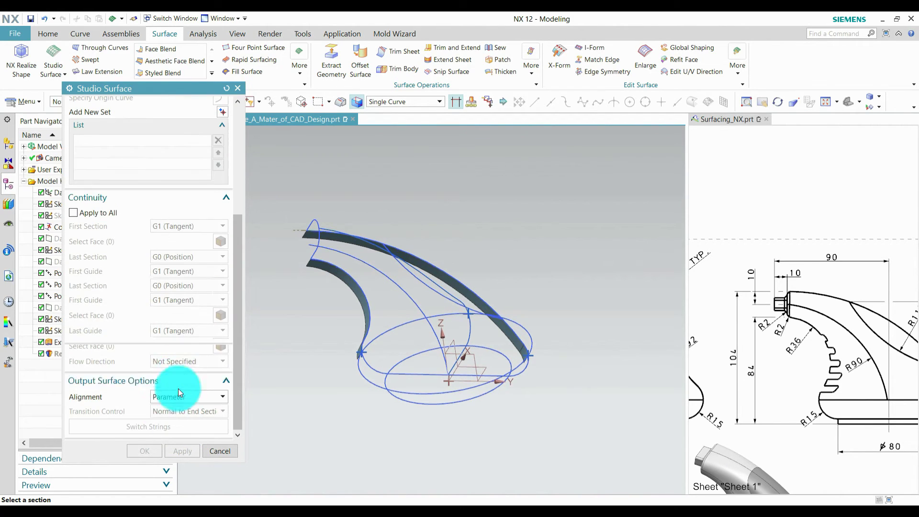
{"action": "left_click", "coordinate": [175, 368]}
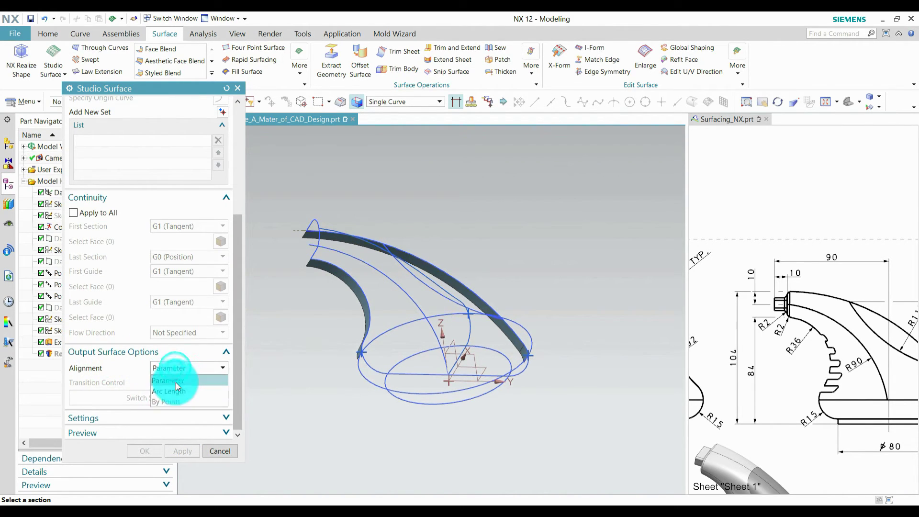
{"action": "left_click", "coordinate": [178, 381]}
{"action": "scroll", "coordinate": [147, 362], "scroll_direction": "up", "scroll_amount": 10}
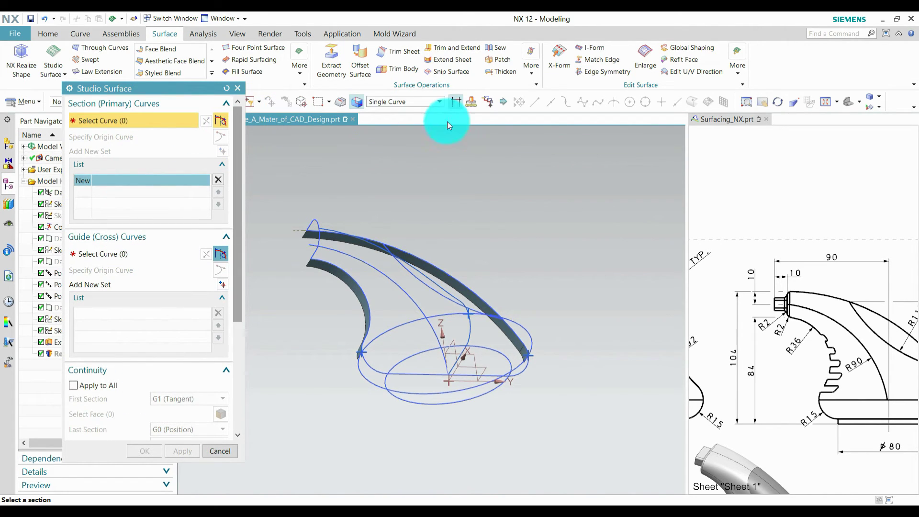
Set the small end profile's two curves between the inner guide and the side curve as the first section and begin a second section.
{"action": "middle_click_drag", "start_coordinate": [400, 211], "coordinate": [317, 280]}
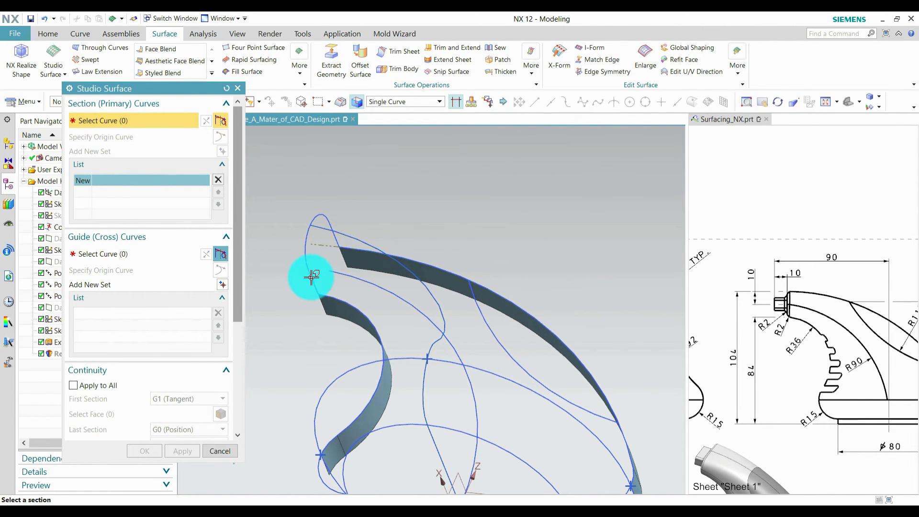
{"action": "left_click", "coordinate": [311, 277]}
{"action": "left_click", "coordinate": [301, 263]}
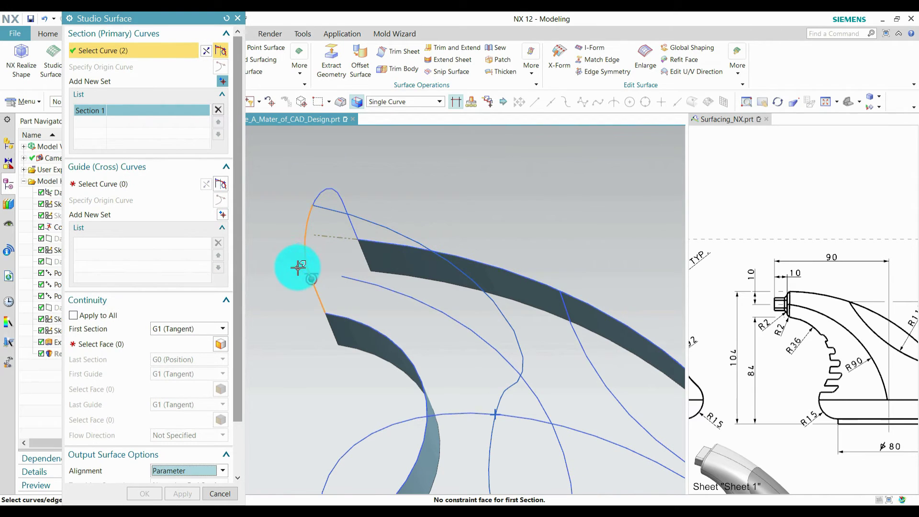
{"action": "middle_click_drag", "start_coordinate": [308, 252], "coordinate": [455, 238]}
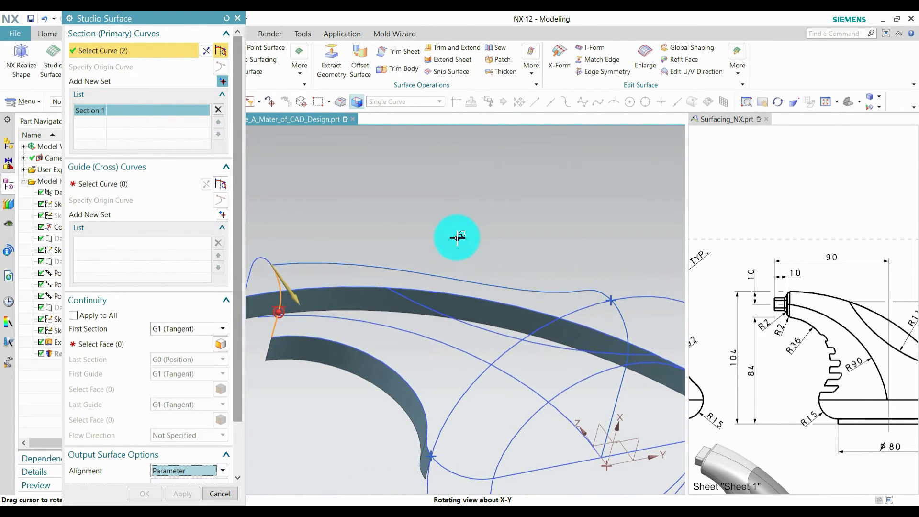
{"action": "left_click", "coordinate": [222, 82]}
{"action": "middle_click", "coordinate": [377, 192]}
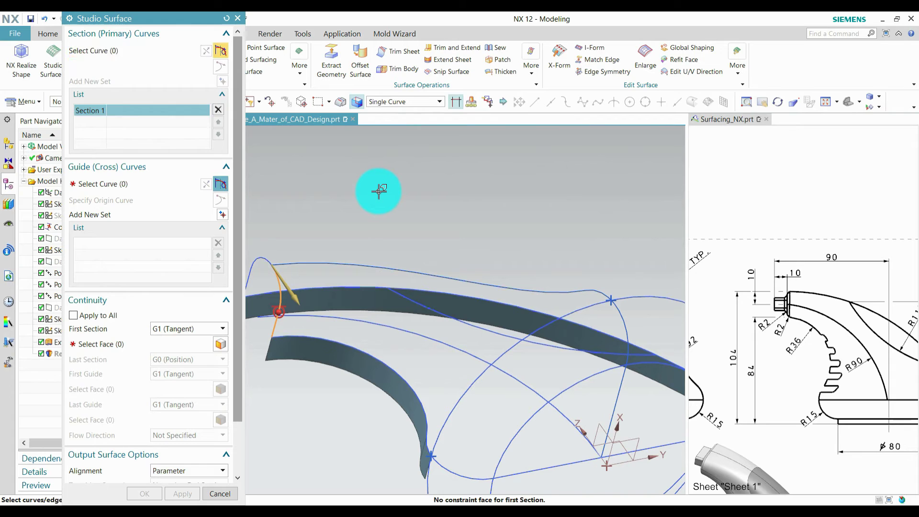
Set the large base circle's arc between the inner guide and the side curve as the second section.
{"action": "scroll", "coordinate": [375, 191], "scroll_direction": "down", "scroll_amount": 3}
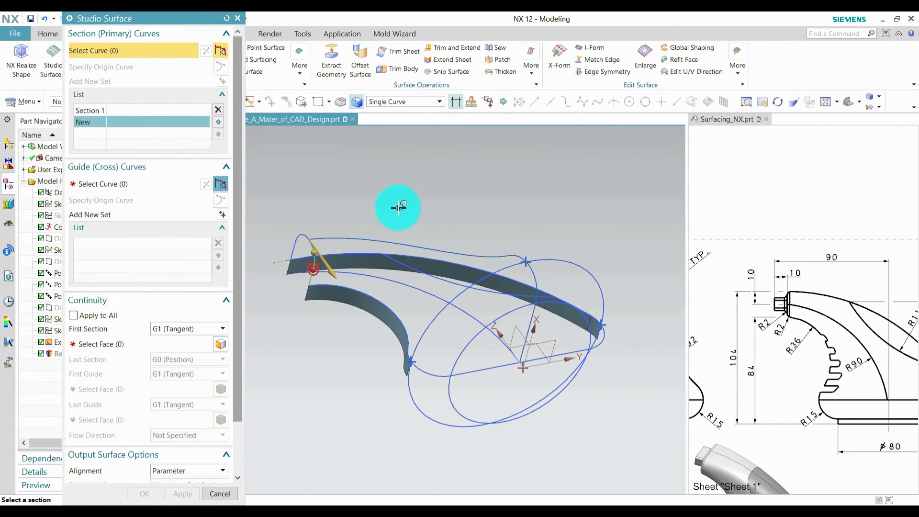
{"action": "mouse_move", "coordinate": [506, 225]}
{"action": "middle_mouse_down"}
{"action": "mouse_move", "coordinate": [483, 214]}
{"action": "mouse_move", "coordinate": [502, 209]}
{"action": "middle_mouse_up"}
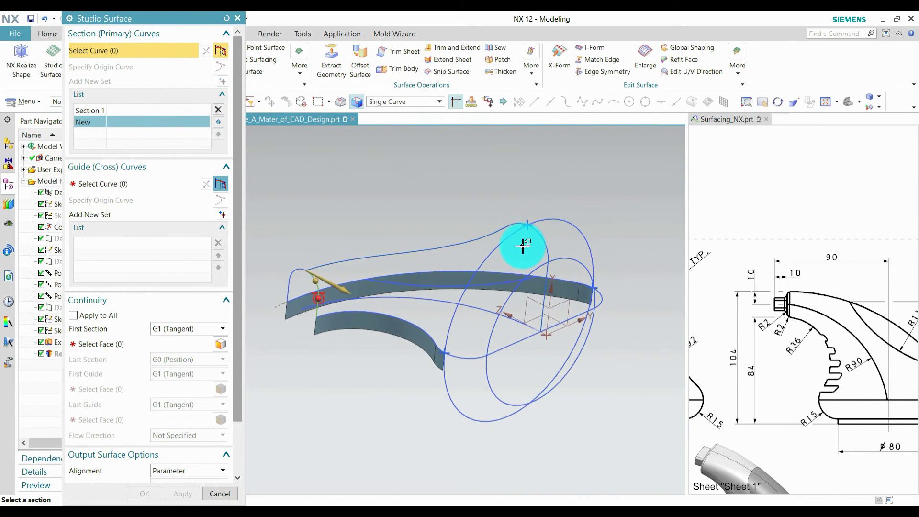
{"action": "scroll", "coordinate": [500, 236], "scroll_direction": "up", "scroll_amount": 1}
{"action": "left_click", "coordinate": [500, 237]}
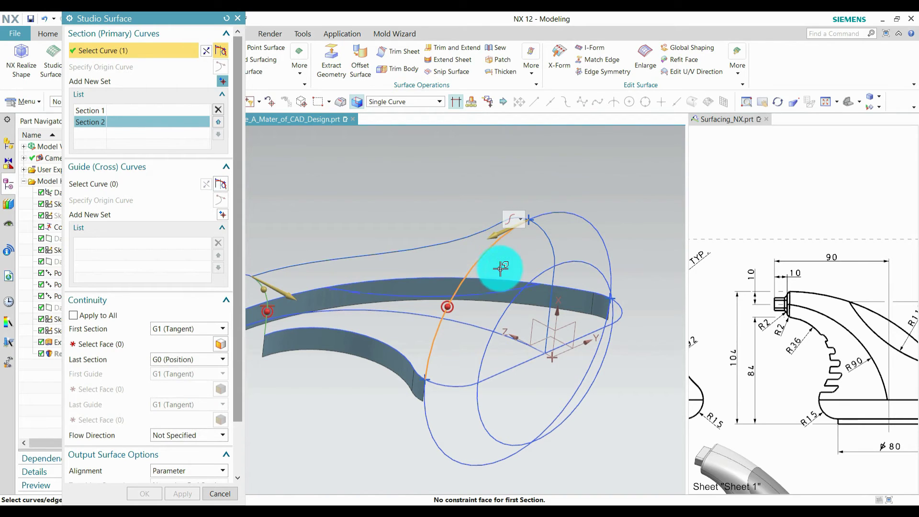
Set the side curve from the small end profile to the large base circle as the first guide, ending it at their intersection.
{"action": "middle_click_drag", "start_coordinate": [412, 239], "coordinate": [410, 218]}
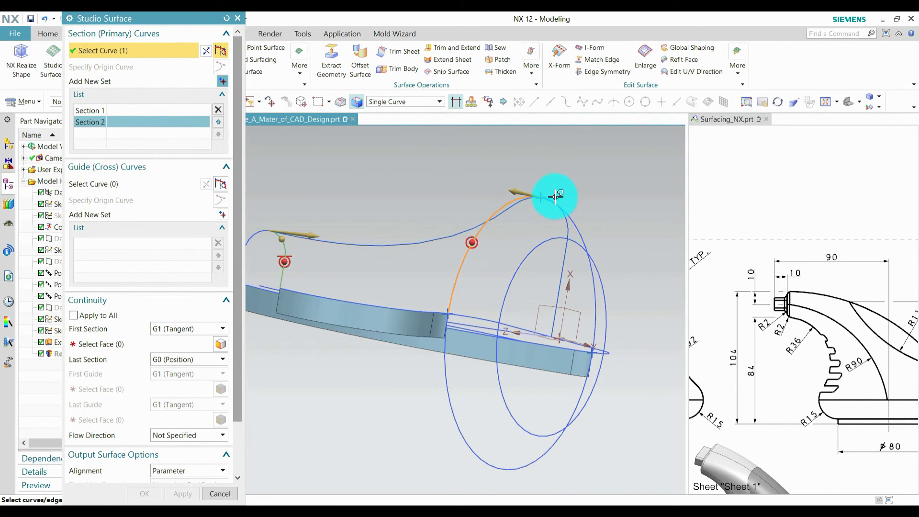
{"action": "middle_click_drag", "start_coordinate": [589, 186], "coordinate": [582, 213]}
{"action": "left_click", "coordinate": [149, 184]}
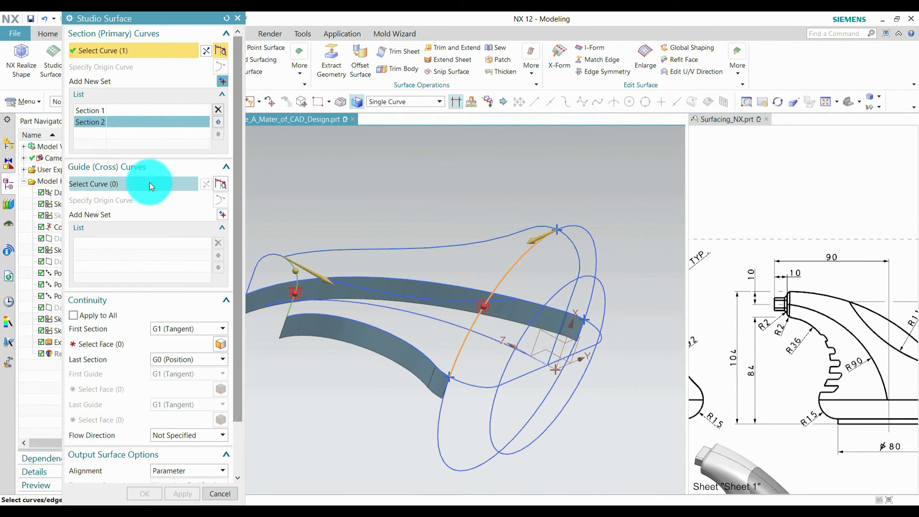
{"action": "middle_click_drag", "start_coordinate": [405, 221], "coordinate": [448, 217]}
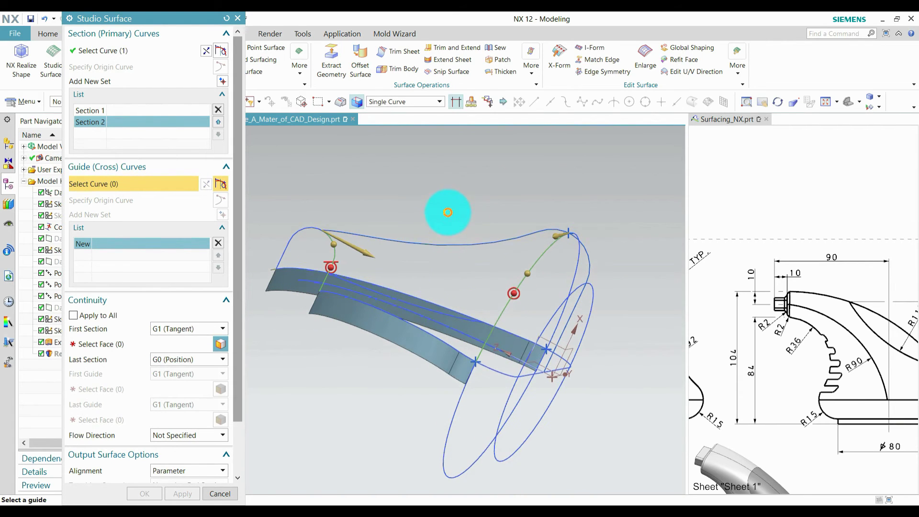
{"action": "left_click", "coordinate": [526, 235]}
{"action": "scroll", "coordinate": [562, 229], "scroll_direction": "up", "scroll_amount": 2}
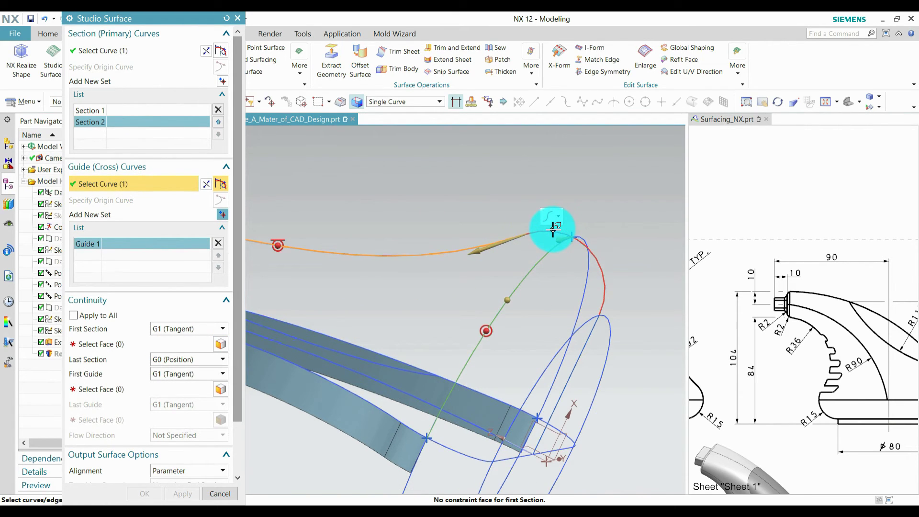
{"action": "left_click", "coordinate": [574, 235]}
{"action": "middle_click_drag", "start_coordinate": [555, 213], "coordinate": [424, 221]}
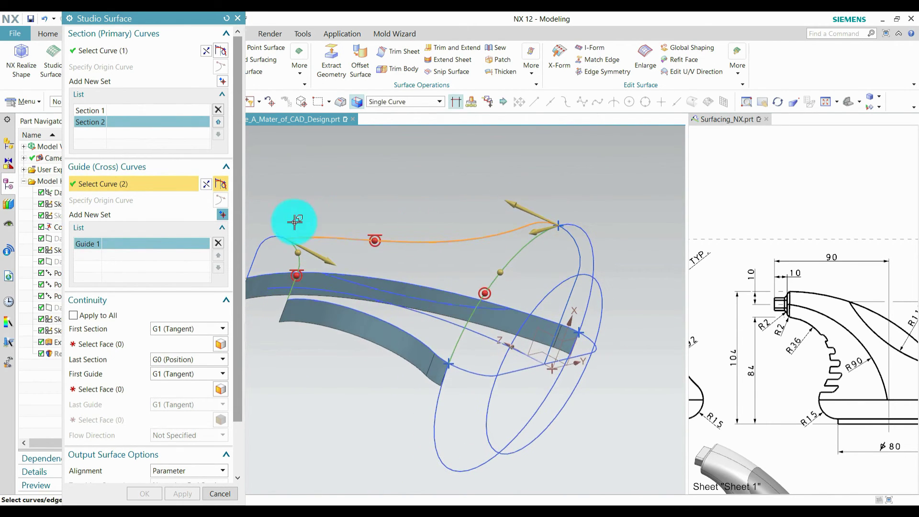
Add the inner guide curve's arcs, from the small end profile down to the large base circle, as the second guide.
{"action": "left_click", "coordinate": [224, 215]}
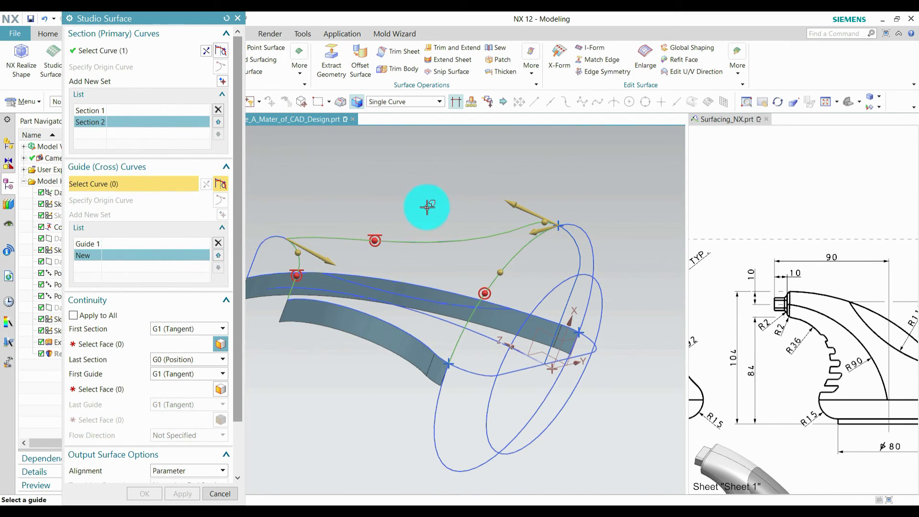
{"action": "middle_click_drag", "start_coordinate": [424, 205], "coordinate": [478, 189]}
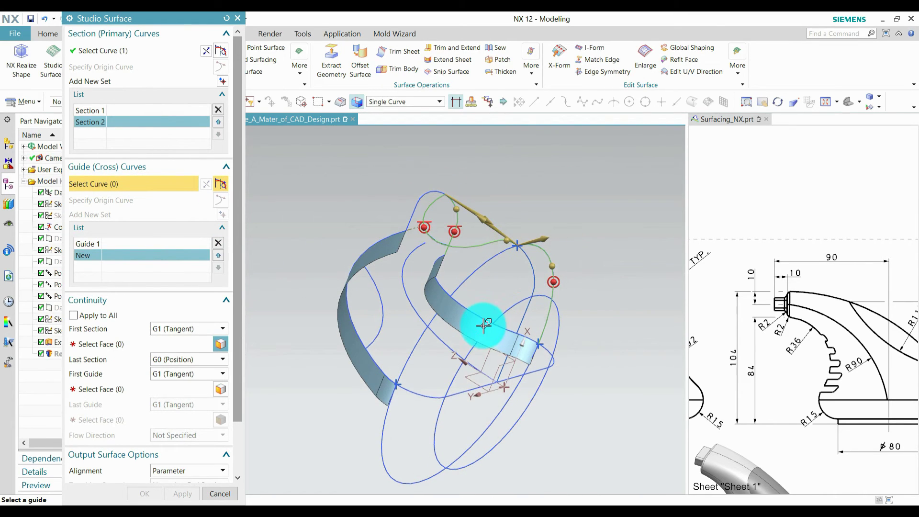
{"action": "scroll", "coordinate": [544, 332], "scroll_direction": "up", "scroll_amount": 3}
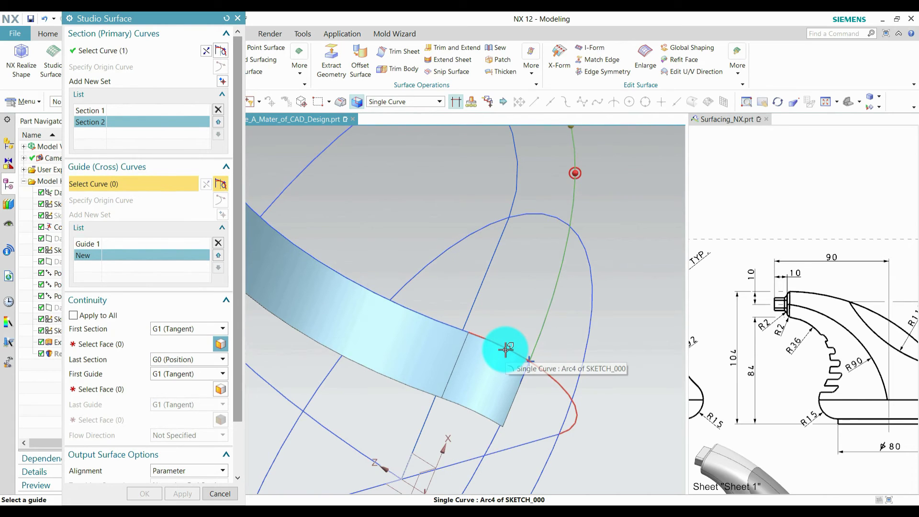
{"action": "left_click", "coordinate": [506, 350]}
{"action": "left_click", "coordinate": [551, 363]}
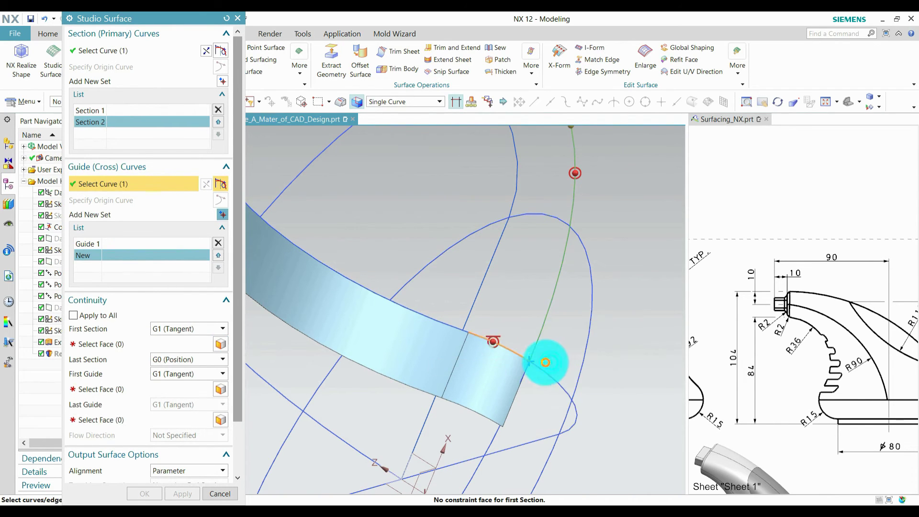
{"action": "middle_click_drag", "start_coordinate": [462, 330], "coordinate": [576, 314]}
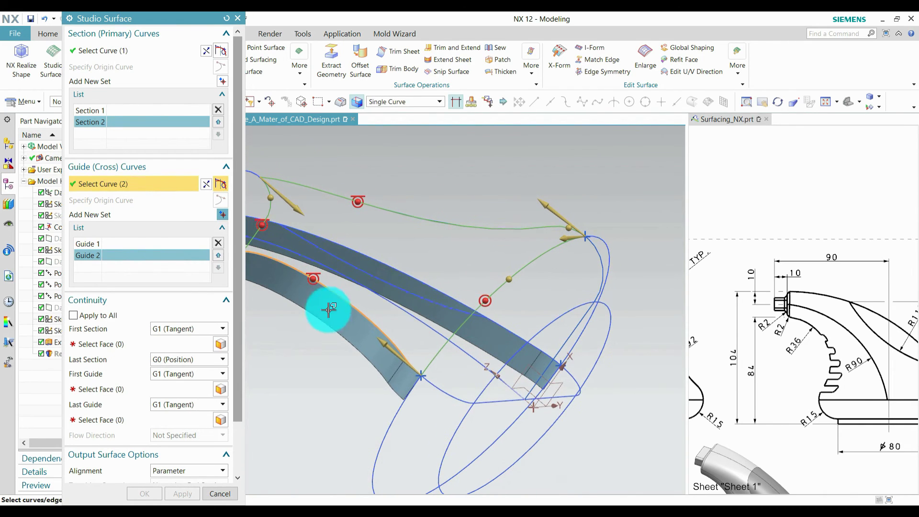
Apply G0 (Position) continuity to all sections and guides of the studio surface.
{"action": "left_click", "coordinate": [174, 328]}
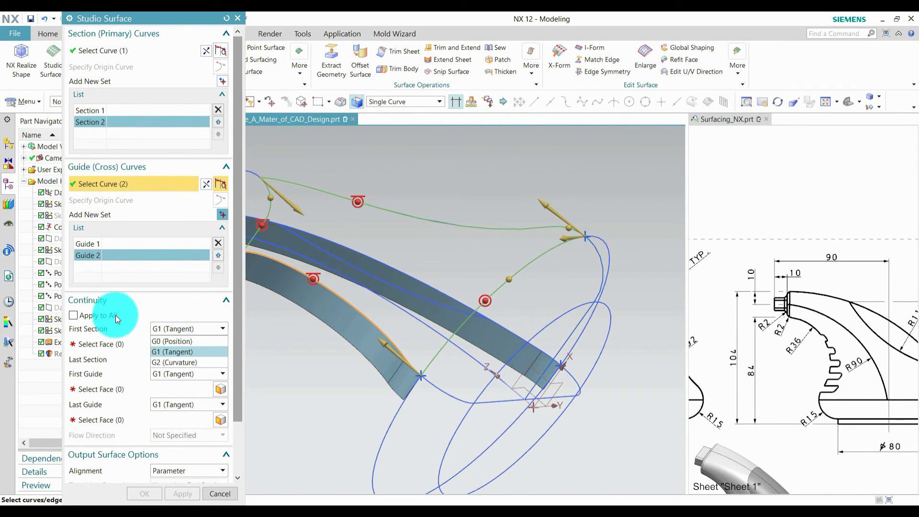
{"action": "left_click", "coordinate": [111, 314]}
{"action": "left_click", "coordinate": [91, 316]}
{"action": "left_click", "coordinate": [174, 328]}
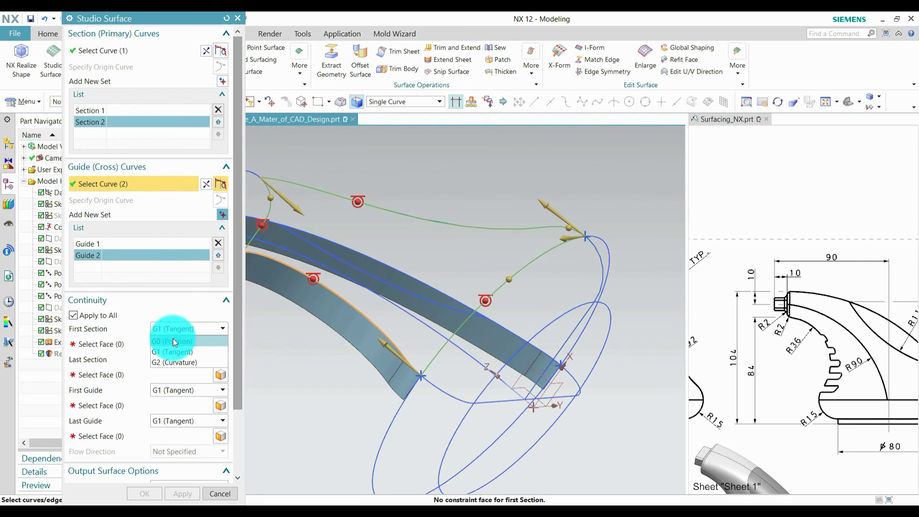
{"action": "left_click", "coordinate": [173, 341]}
{"action": "mouse_move", "coordinate": [576, 250]}
{"action": "middle_mouse_down"}
{"action": "mouse_move", "coordinate": [537, 281]}
{"action": "mouse_move", "coordinate": [550, 355]}
{"action": "mouse_move", "coordinate": [540, 390]}
{"action": "mouse_move", "coordinate": [581, 259]}
{"action": "mouse_move", "coordinate": [569, 266]}
{"action": "middle_mouse_up"}
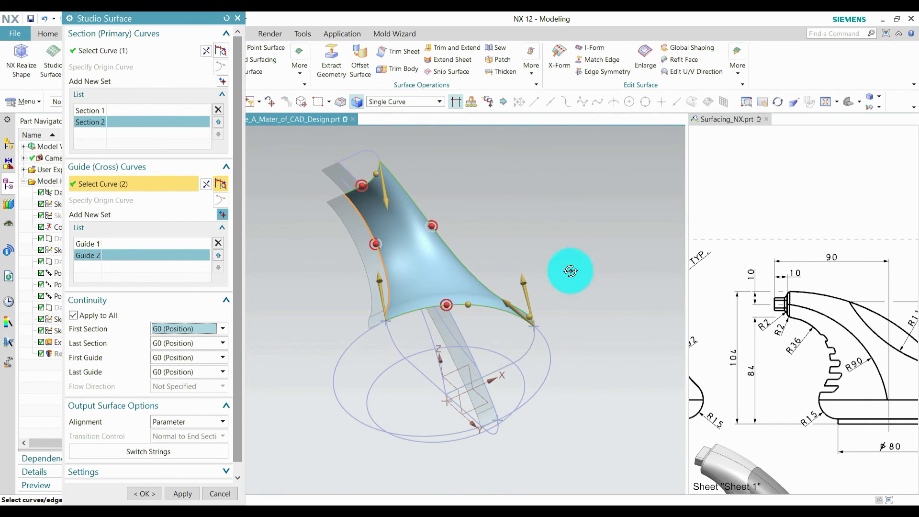
Show the hidden revolved base surface while keeping the Studio Surface definition open.
{"action": "left_click_drag", "start_coordinate": [173, 22], "coordinate": [333, 35]}
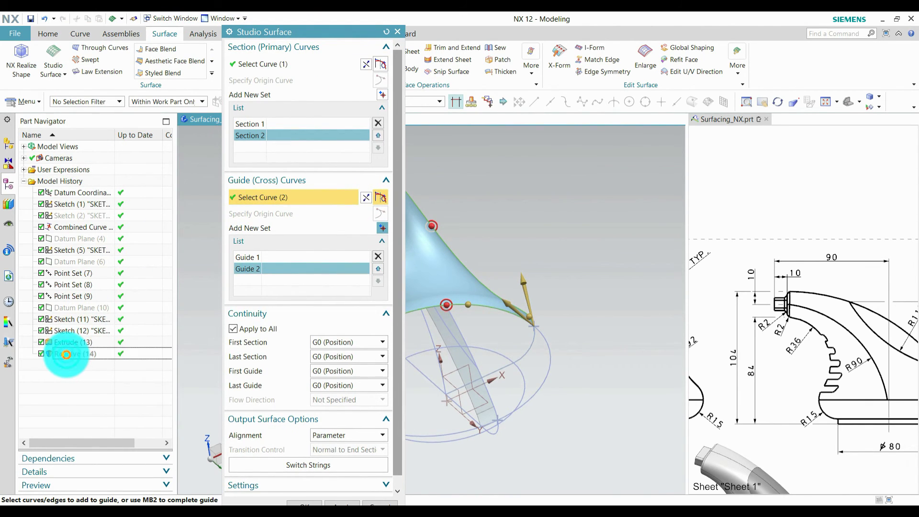
{"action": "right_click", "coordinate": [68, 356]}
{"action": "left_click", "coordinate": [81, 362]}
{"action": "middle_click_drag", "start_coordinate": [203, 352], "coordinate": [475, 287]}
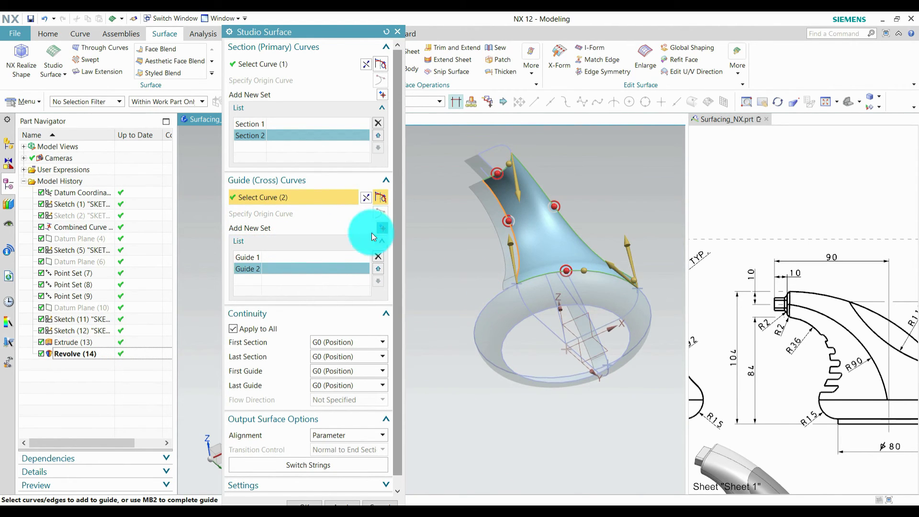
Check which curves form each of the two sections and turn off applying one continuity to all boundaries.
{"action": "left_click", "coordinate": [249, 124]}
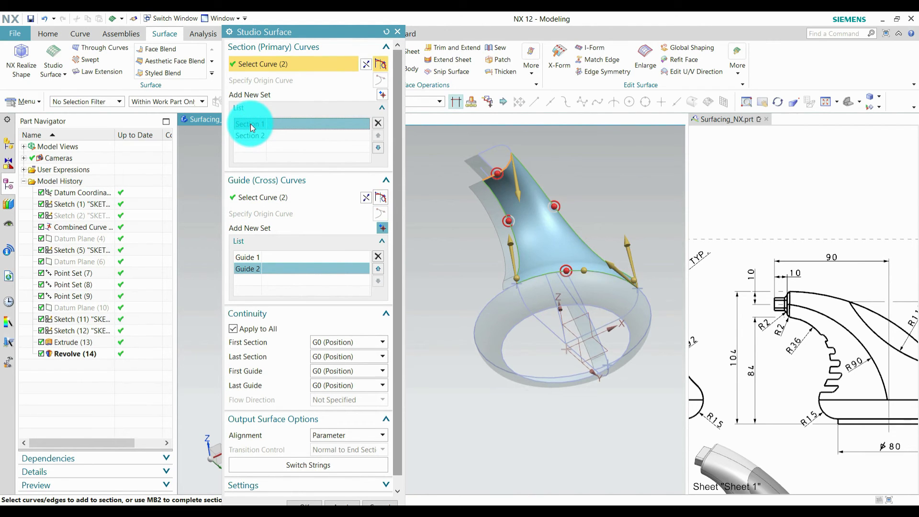
{"action": "scroll", "coordinate": [509, 191], "scroll_direction": "up", "scroll_amount": 2}
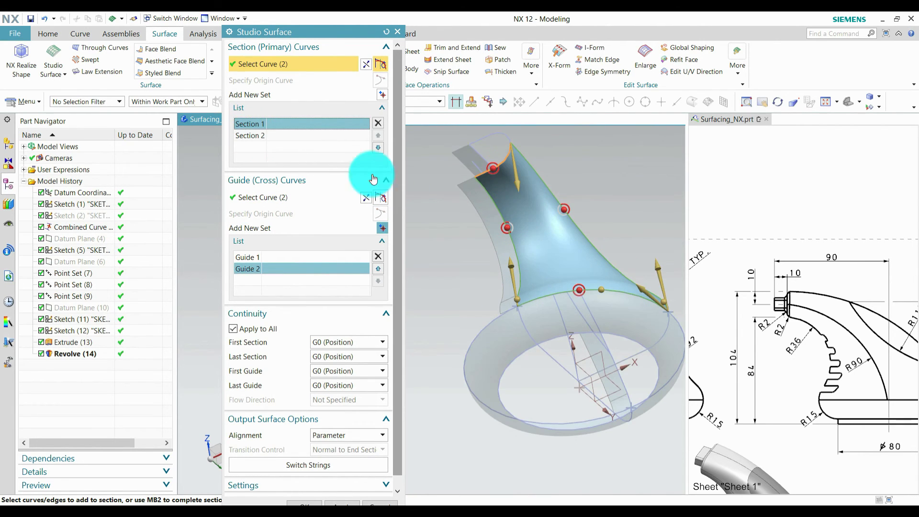
{"action": "left_click", "coordinate": [259, 137]}
{"action": "left_click", "coordinate": [310, 190]}
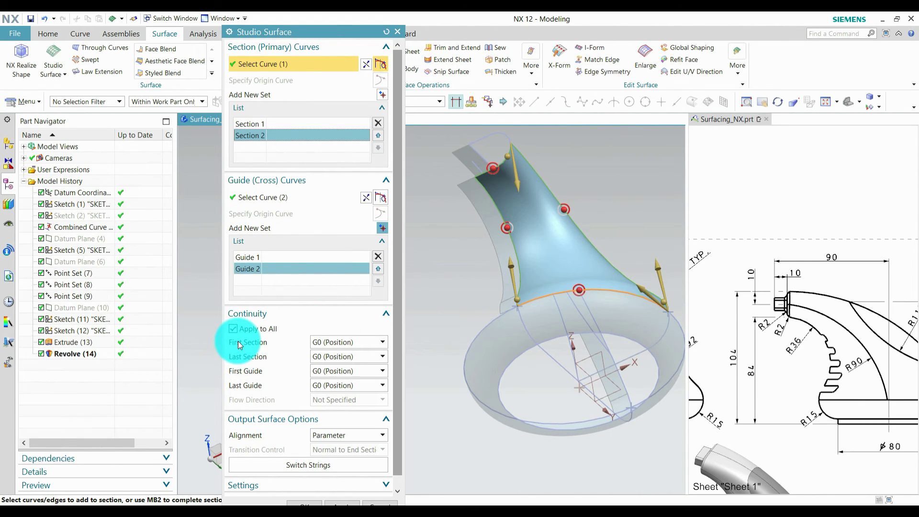
{"action": "left_click", "coordinate": [233, 329]}
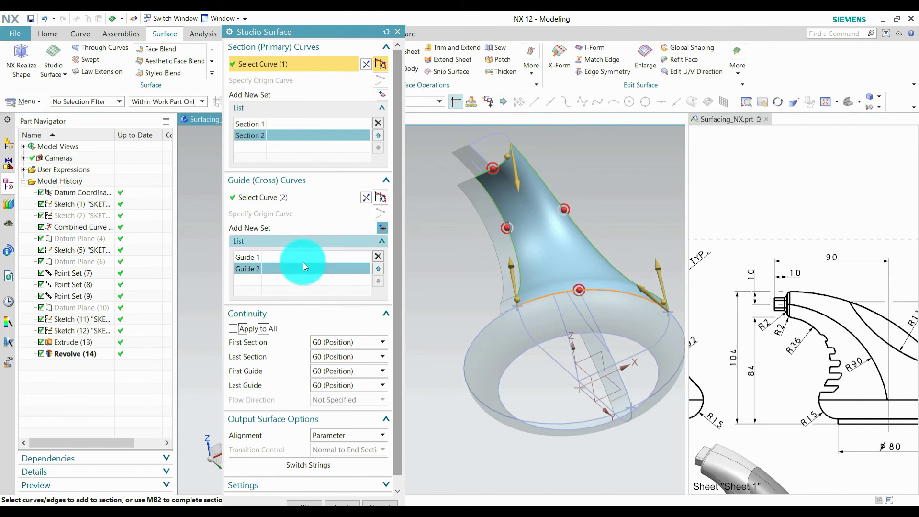
Set the last section's continuity to G1 (Tangent) with the revolved base face as the constraint face.
{"action": "left_click", "coordinate": [349, 356]}
{"action": "left_click", "coordinate": [349, 379]}
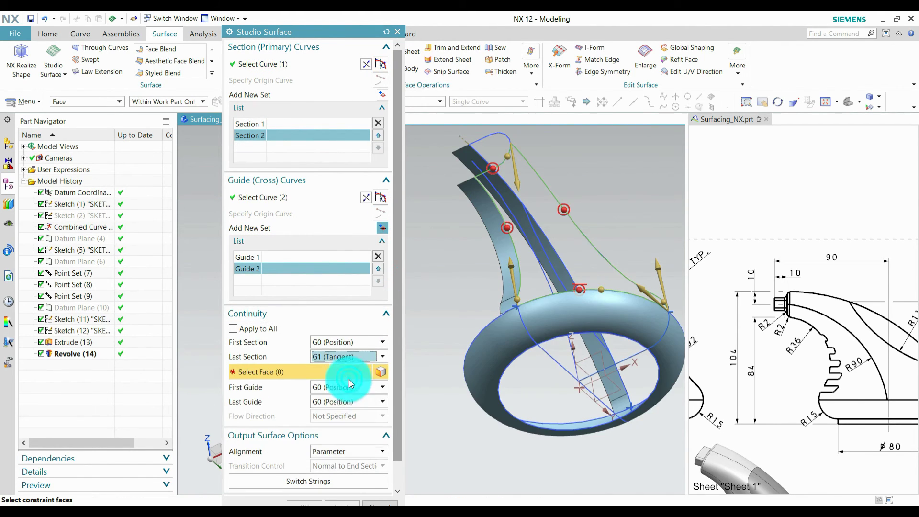
{"action": "left_click", "coordinate": [544, 313]}
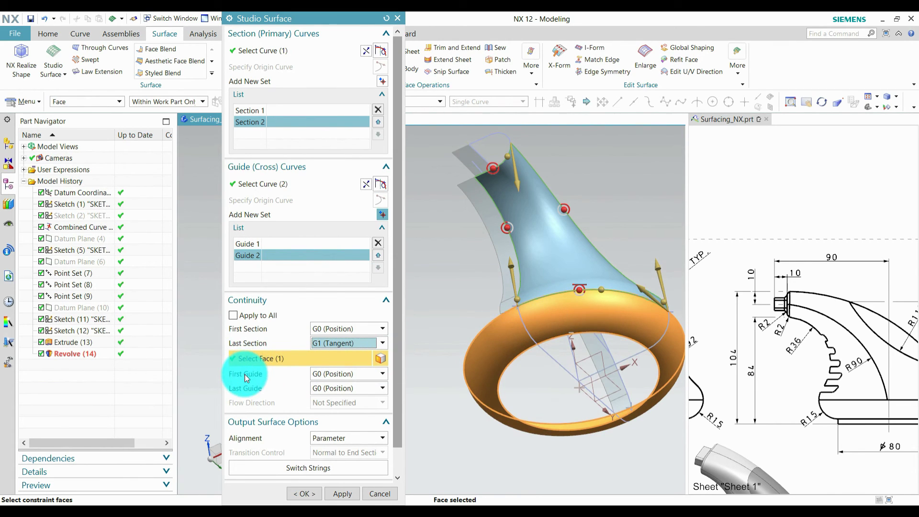
Identify the inner curve among the guides and set the last guide to G1 (Tangent) against the two adjoining extruded helper faces.
{"action": "left_click", "coordinate": [252, 243]}
{"action": "middle_click_drag", "start_coordinate": [620, 242], "coordinate": [593, 263]}
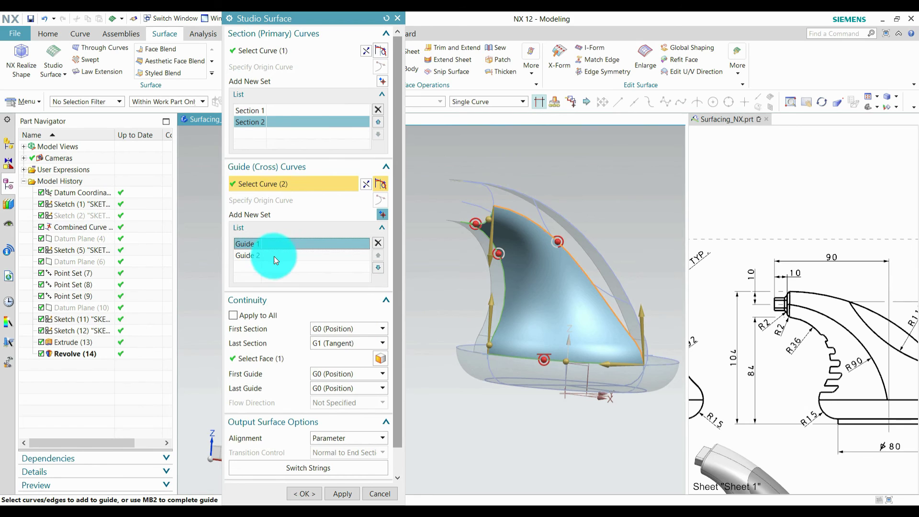
{"action": "left_click", "coordinate": [251, 254]}
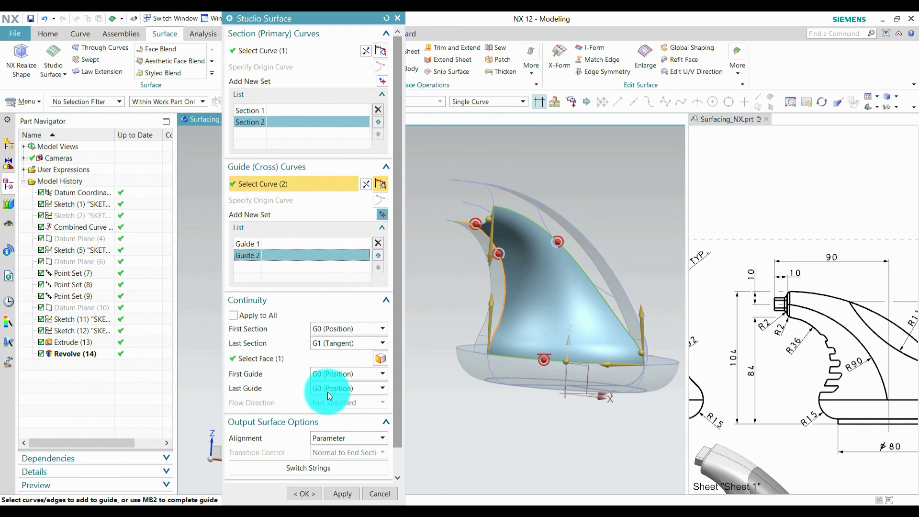
{"action": "mouse_move", "coordinate": [607, 230]}
{"action": "middle_mouse_down"}
{"action": "mouse_move", "coordinate": [617, 206]}
{"action": "mouse_move", "coordinate": [601, 227]}
{"action": "middle_mouse_up"}
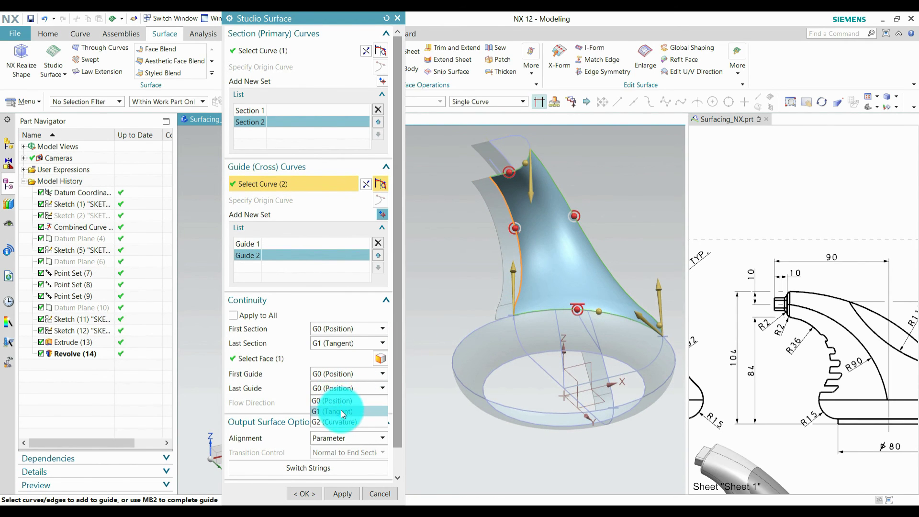
{"action": "left_click", "coordinate": [340, 410]}
{"action": "scroll", "coordinate": [507, 261], "scroll_direction": "up", "scroll_amount": 1}
{"action": "left_click", "coordinate": [511, 279]}
{"action": "scroll", "coordinate": [488, 322], "scroll_direction": "up", "scroll_amount": 3}
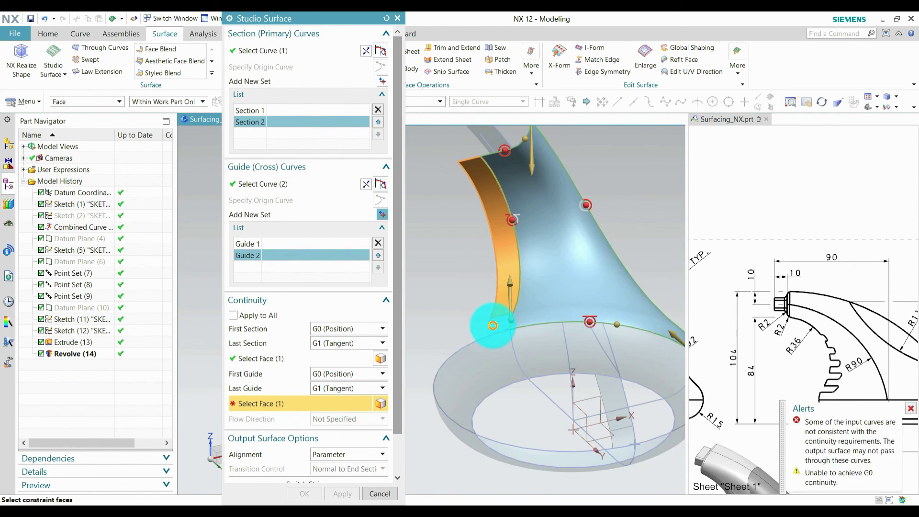
{"action": "scroll", "coordinate": [489, 333], "scroll_direction": "down", "scroll_amount": 3}
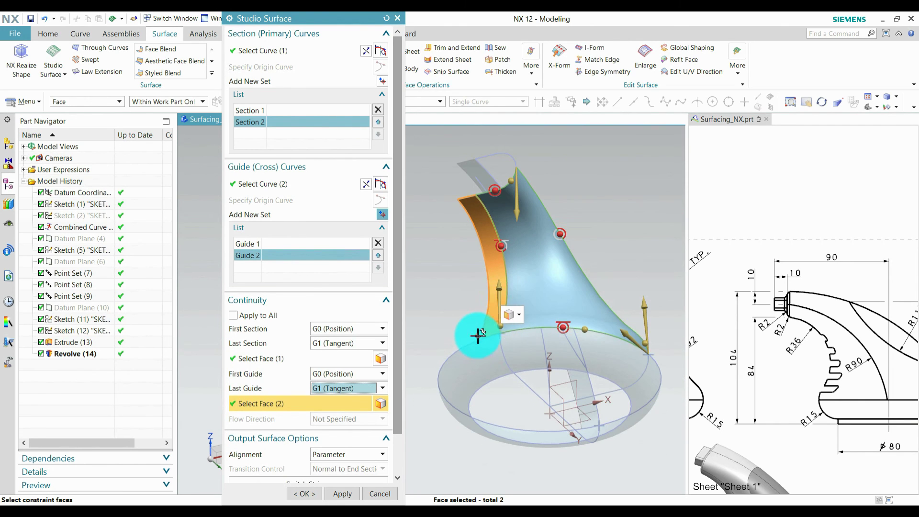
{"action": "middle_click_drag", "start_coordinate": [595, 258], "coordinate": [565, 336]}
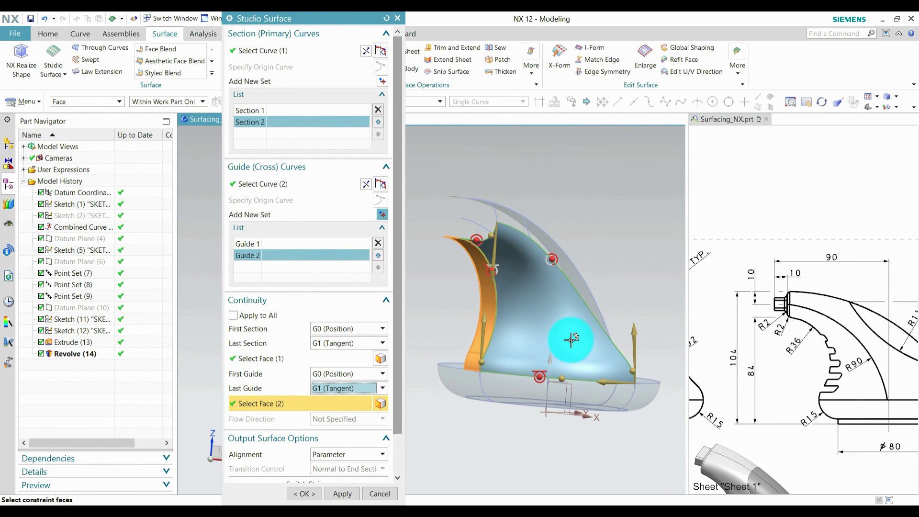
Try Arc Length alignment for the studio surface and return it to Parameter.
{"action": "left_click", "coordinate": [351, 489]}
{"action": "left_click", "coordinate": [330, 455]}
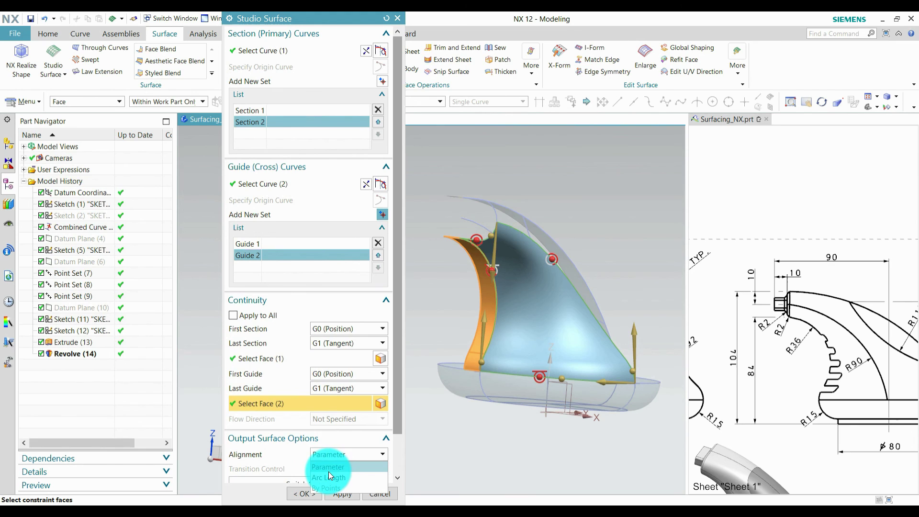
{"action": "left_click", "coordinate": [328, 476]}
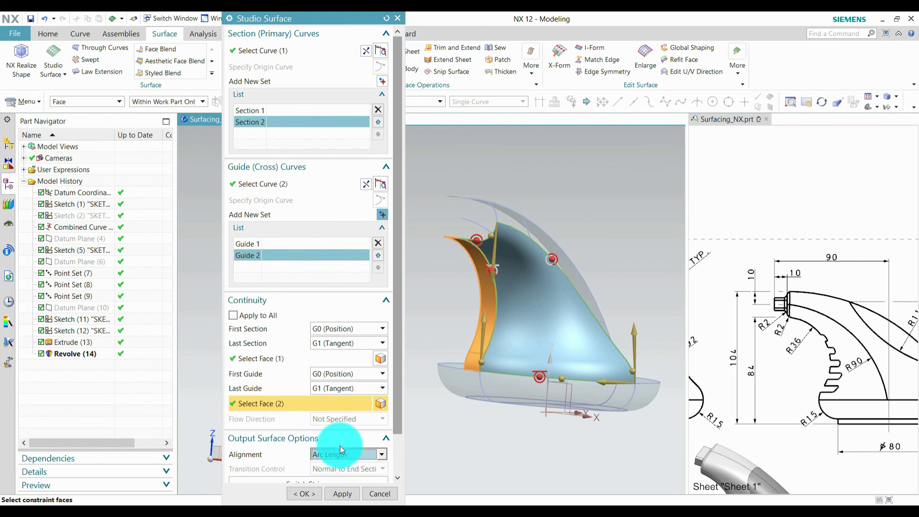
{"action": "scroll", "coordinate": [341, 449], "scroll_direction": "down", "scroll_amount": 2}
{"action": "left_click", "coordinate": [339, 410]}
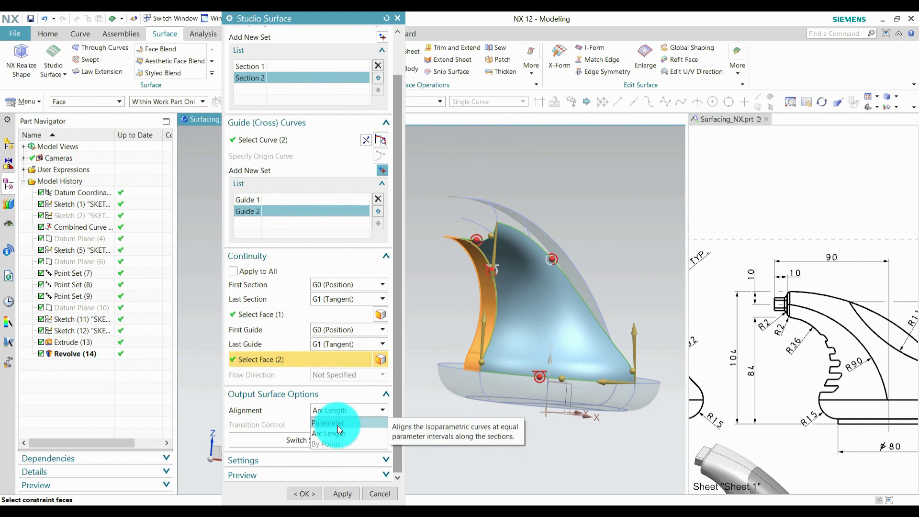
{"action": "left_click", "coordinate": [338, 425]}
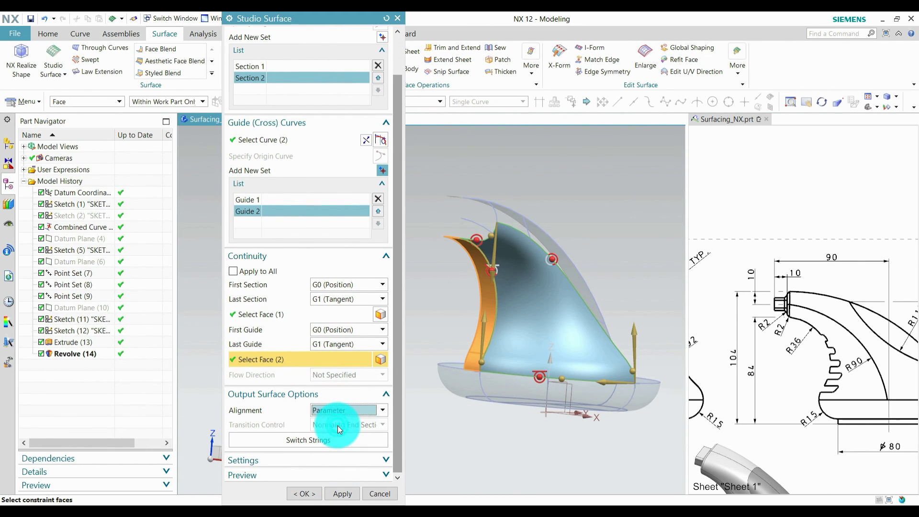
Accept the Studio Surface definition to create the main handle skin.
{"action": "left_click", "coordinate": [309, 493]}
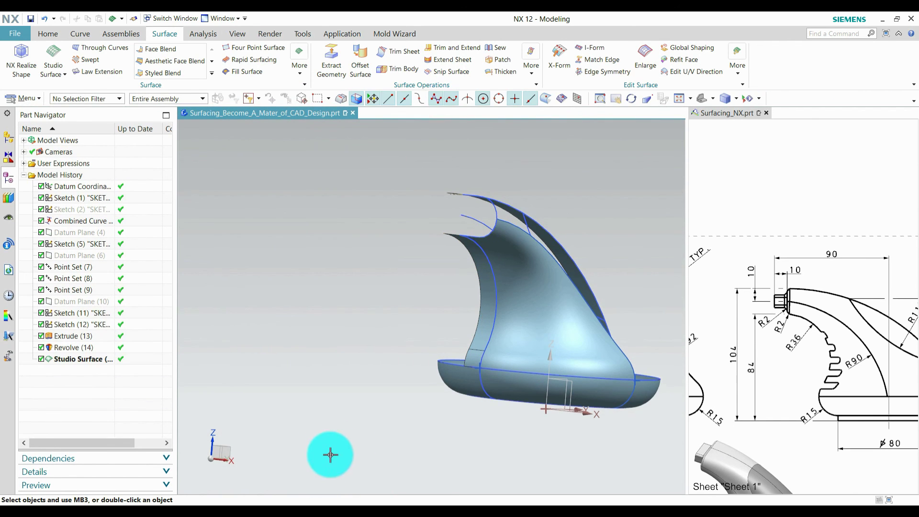